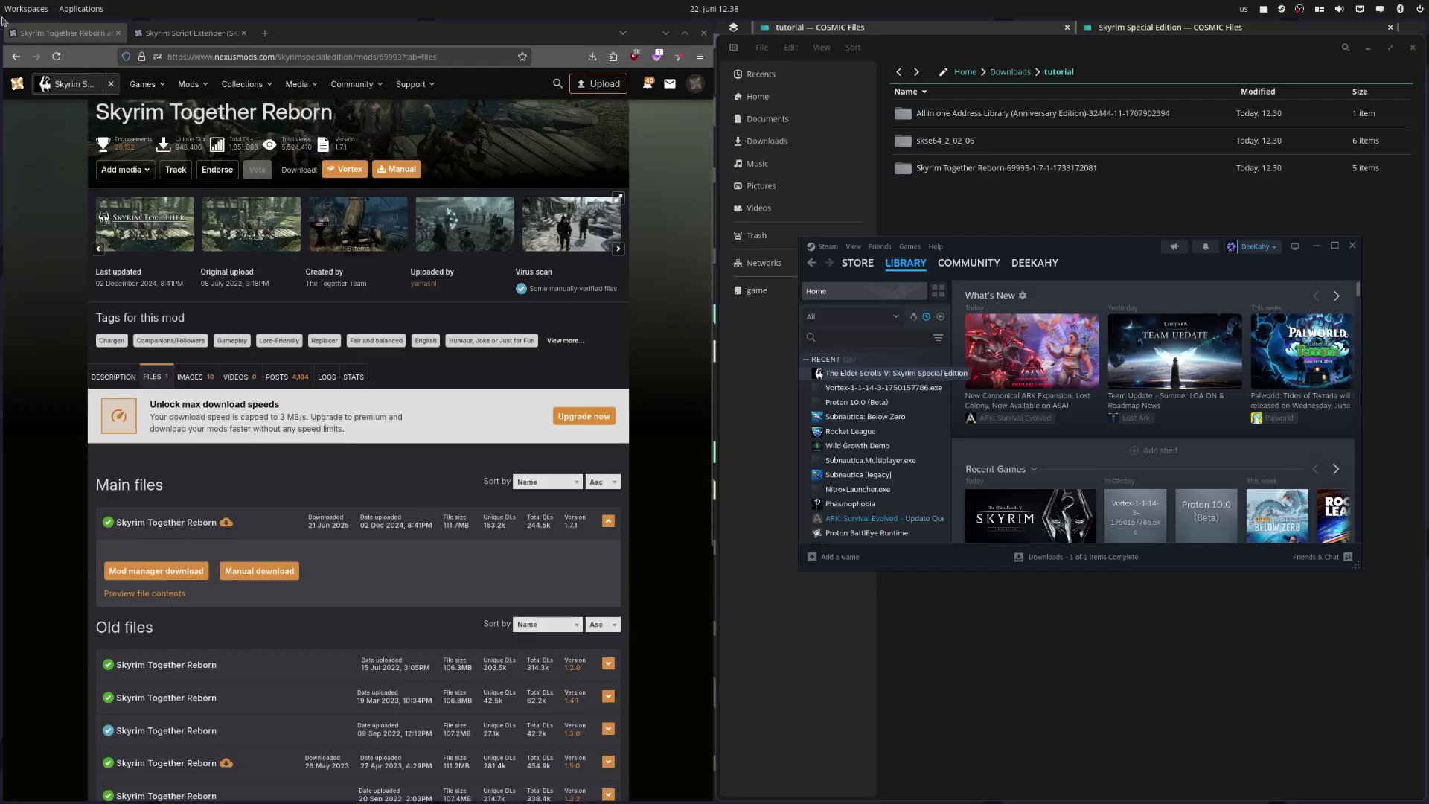
# - Request the manual download of the Skyrim Together Reborn main file
pyautogui.moveTo(99, 116); pyautogui.dragTo(335, 117)
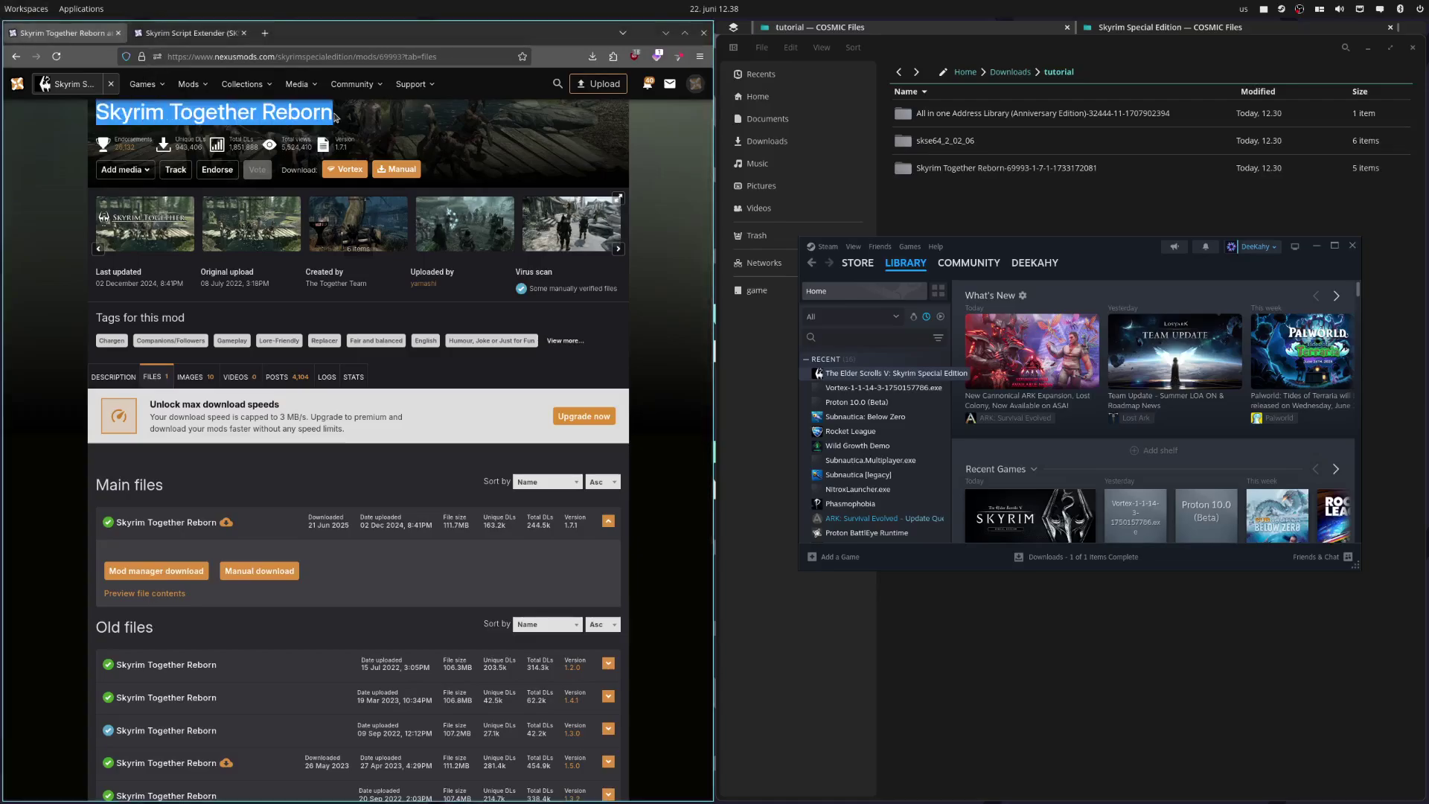
pyautogui.click(335, 116)
pyautogui.tripleClick(341, 118)
pyautogui.click(342, 118)
pyautogui.click(237, 574)
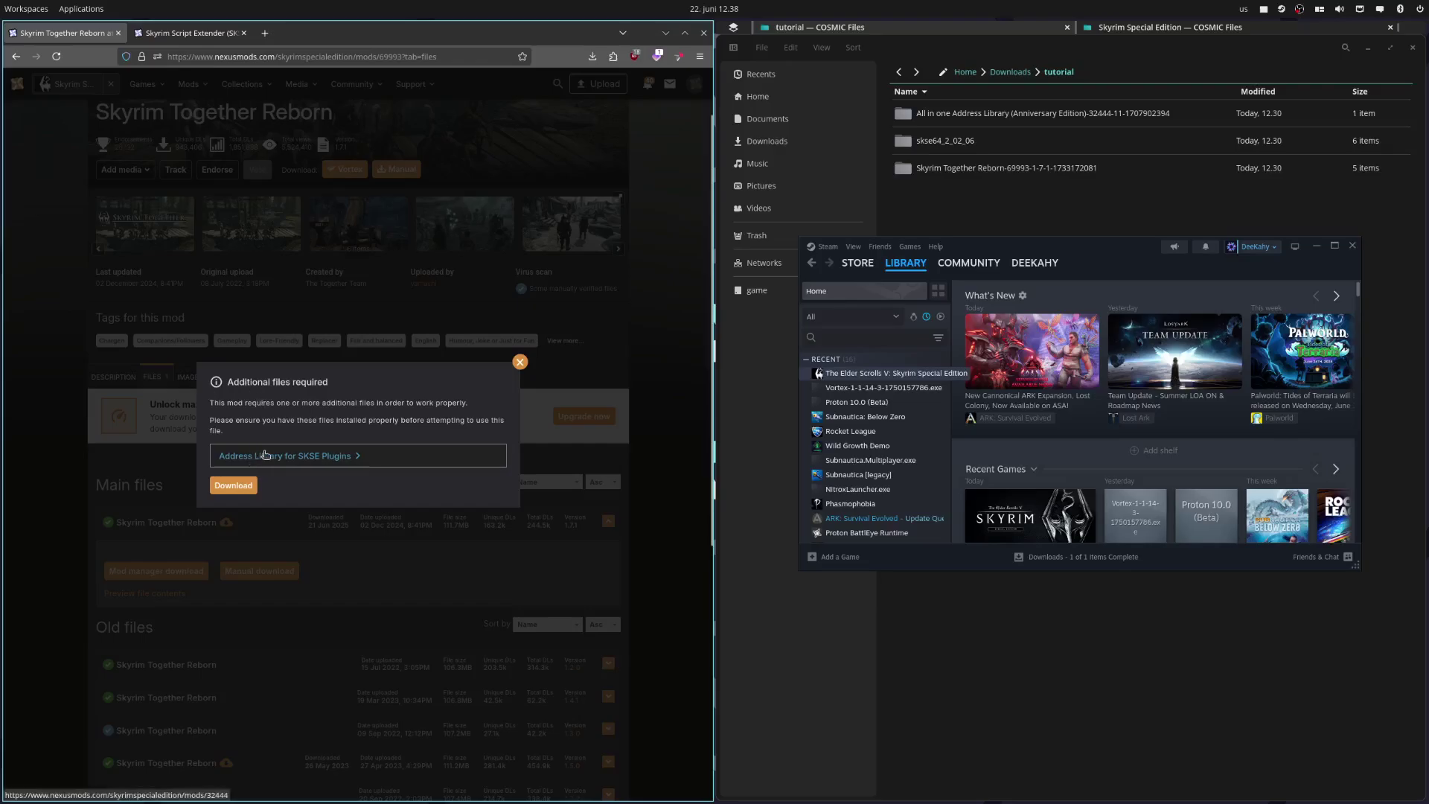
# - Open the required Address Library for SKSE Plugins page in a new tab and locate the All in one (1.6.X) main file
pyautogui.middleClick(267, 455)
pyautogui.click(163, 37)
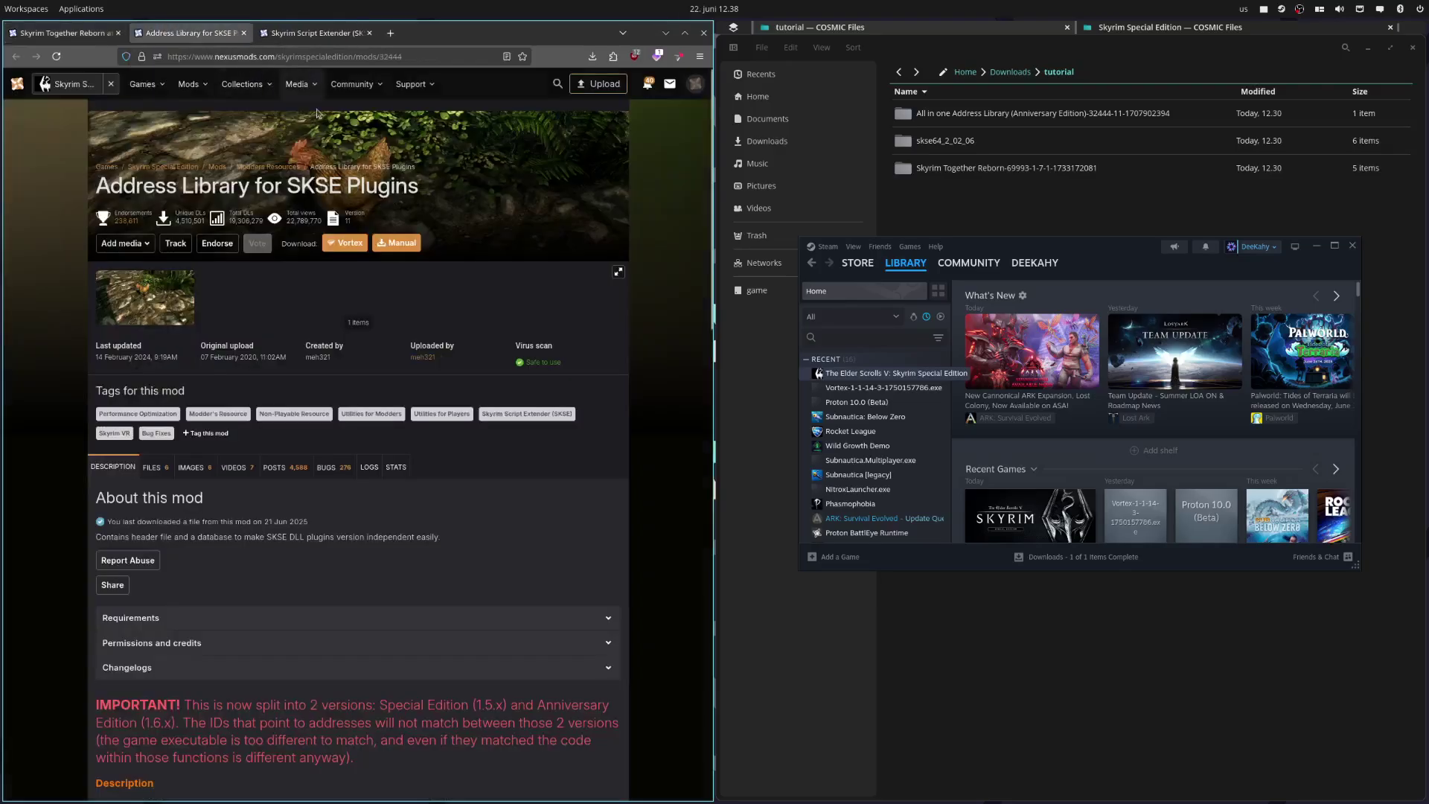
pyautogui.click(158, 467)
pyautogui.scroll(-3, 88, 367)
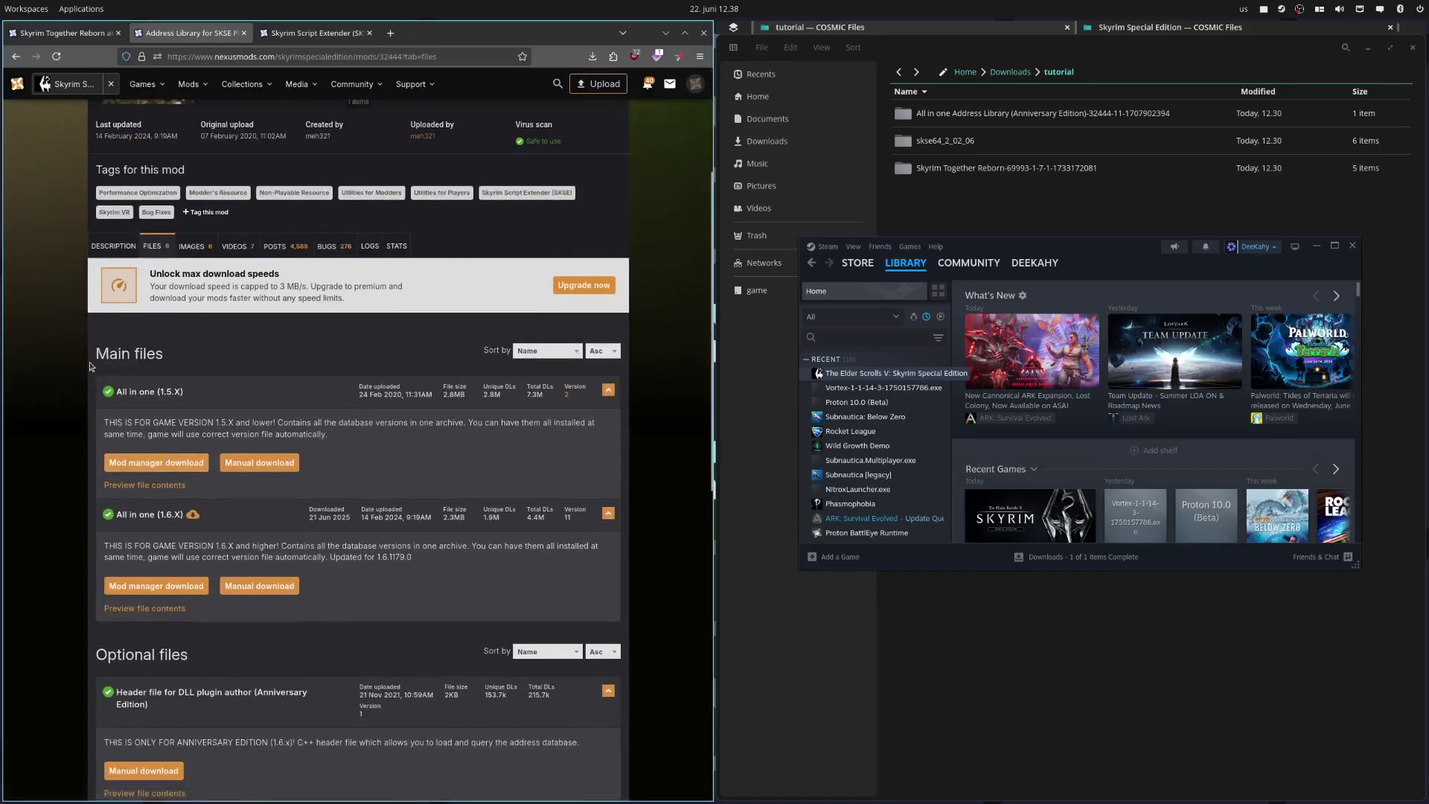
pyautogui.moveTo(159, 516); pyautogui.dragTo(184, 516)
pyautogui.click(184, 517)
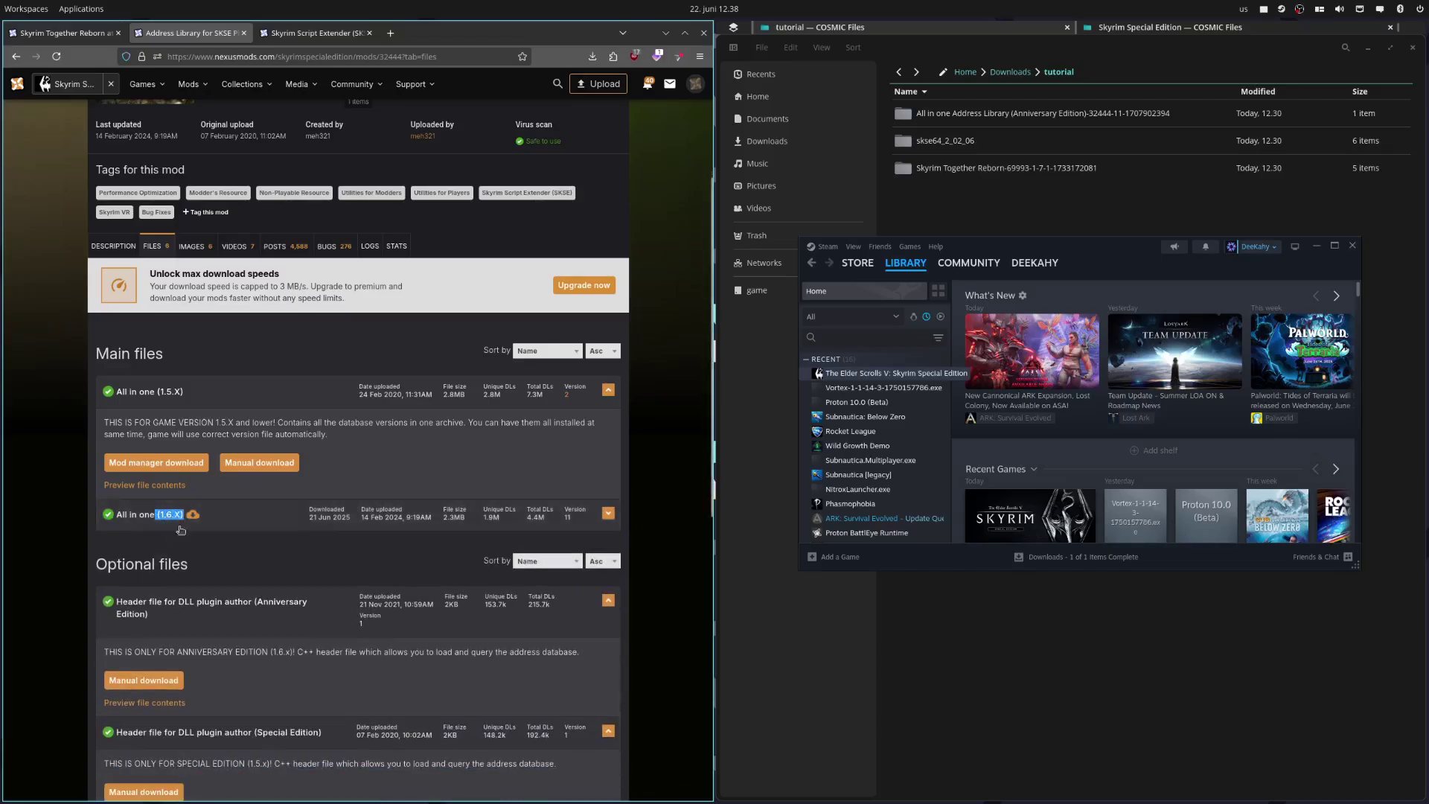
pyautogui.click(184, 516)
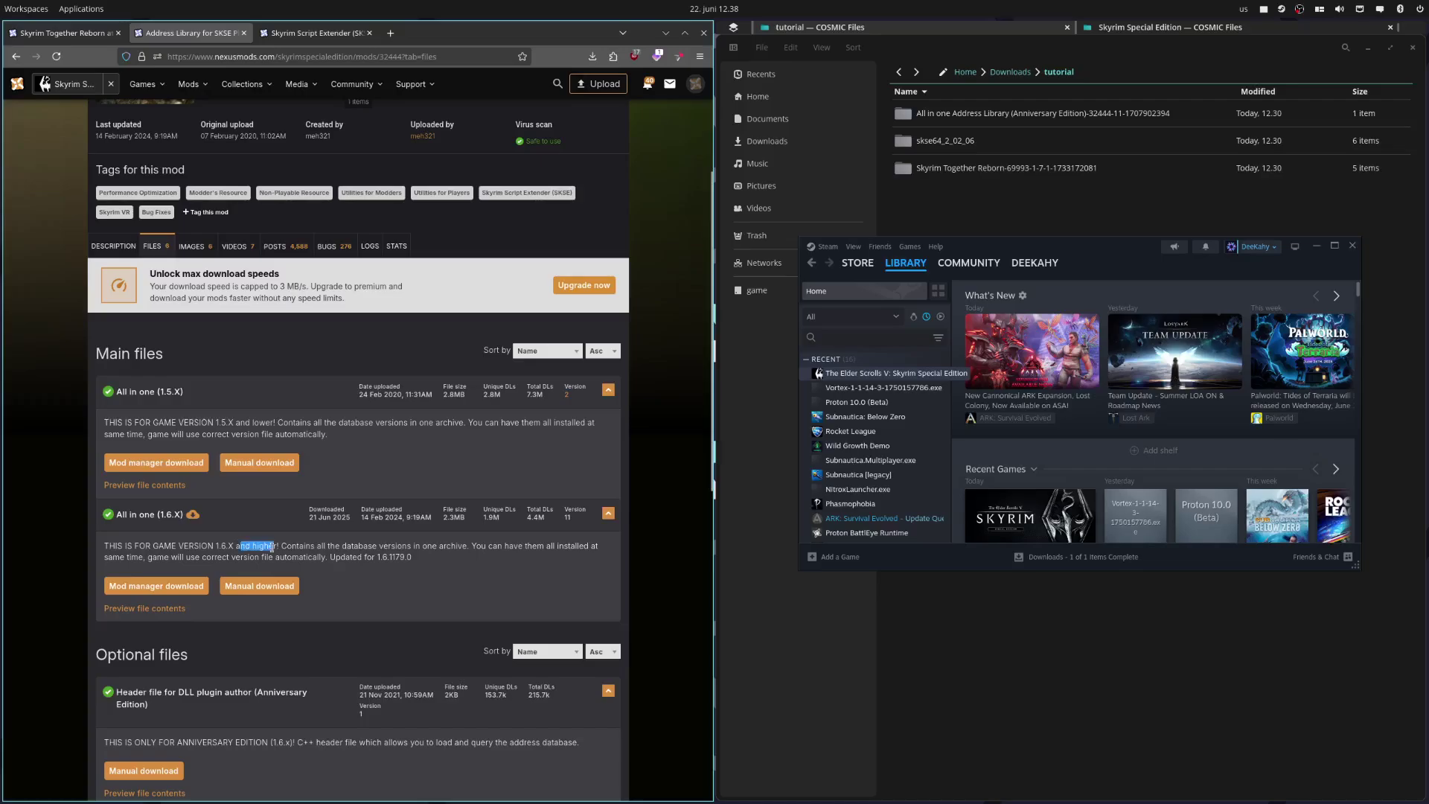
# - Review the Steam-compatible Skyrim Script Extender (SKSE64) main file on its mod page and close the browser window
pyautogui.click(327, 32)
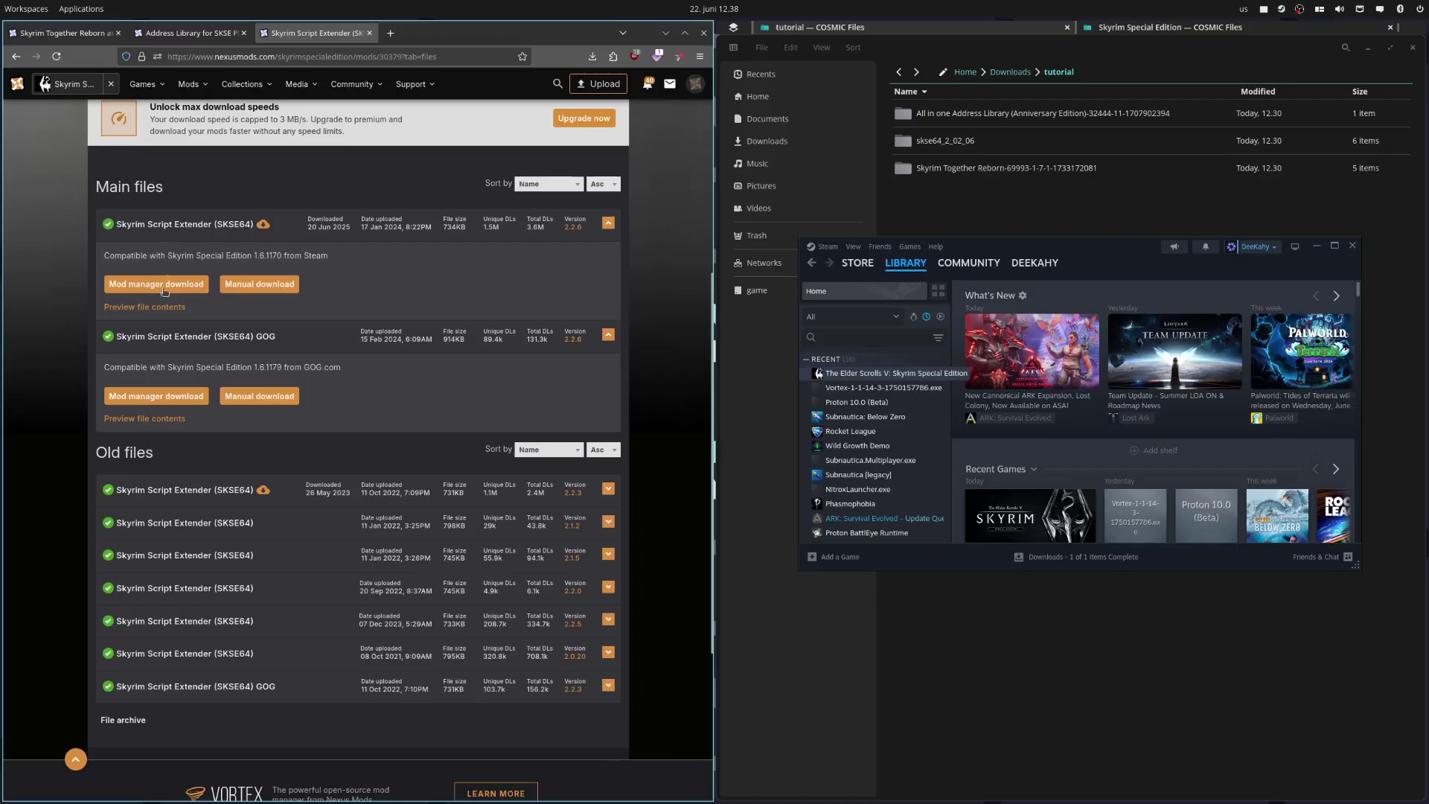
pyautogui.moveTo(329, 256); pyautogui.dragTo(280, 257)
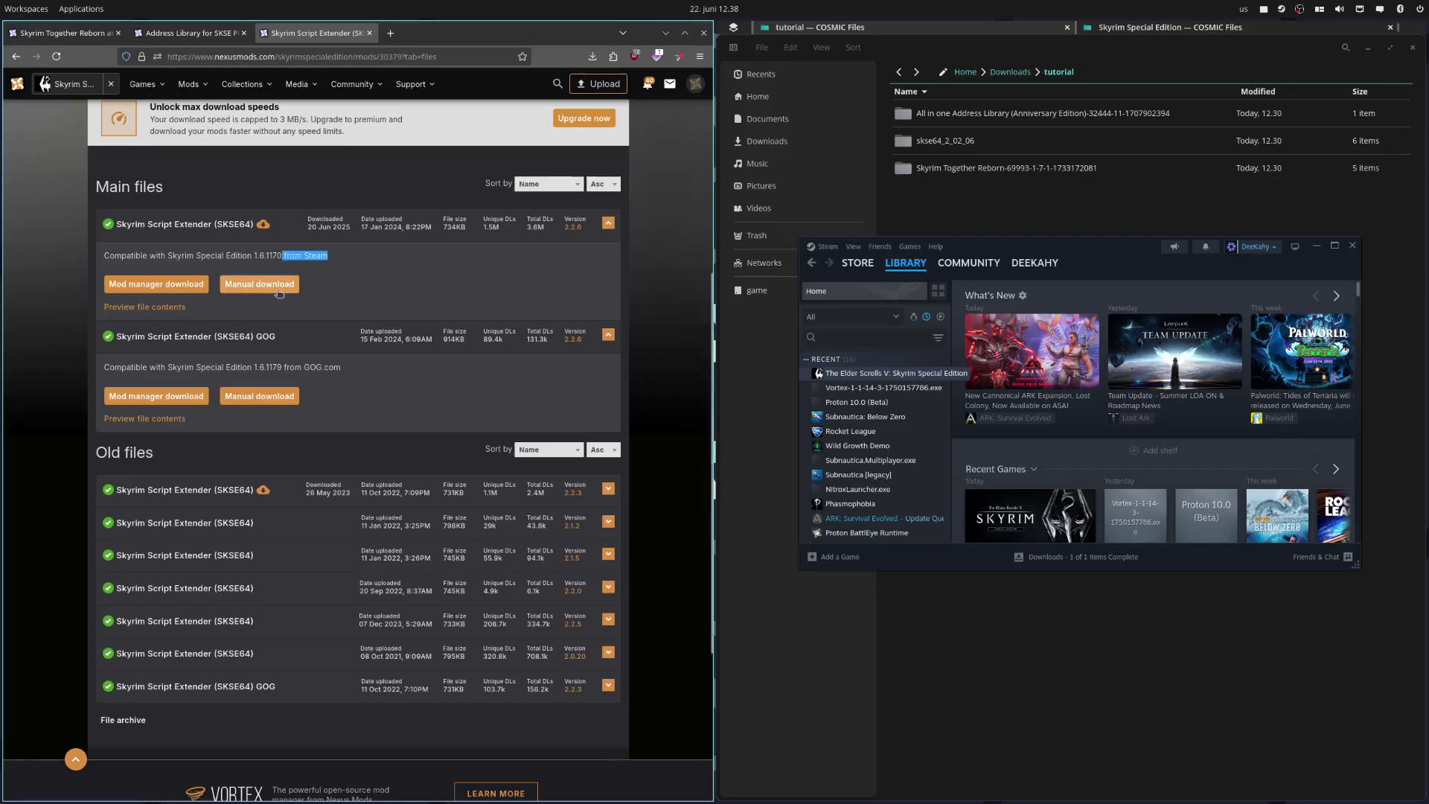
pyautogui.click(703, 33)
# - Switch to Steam and browse the local files of The Elder Scrolls V: Skyrim Special Edition
pyautogui.moveTo(1126, 255); pyautogui.dragTo(941, 290)
pyautogui.moveTo(239, 226); pyautogui.dragTo(254, 104)
pyautogui.click(289, 259)
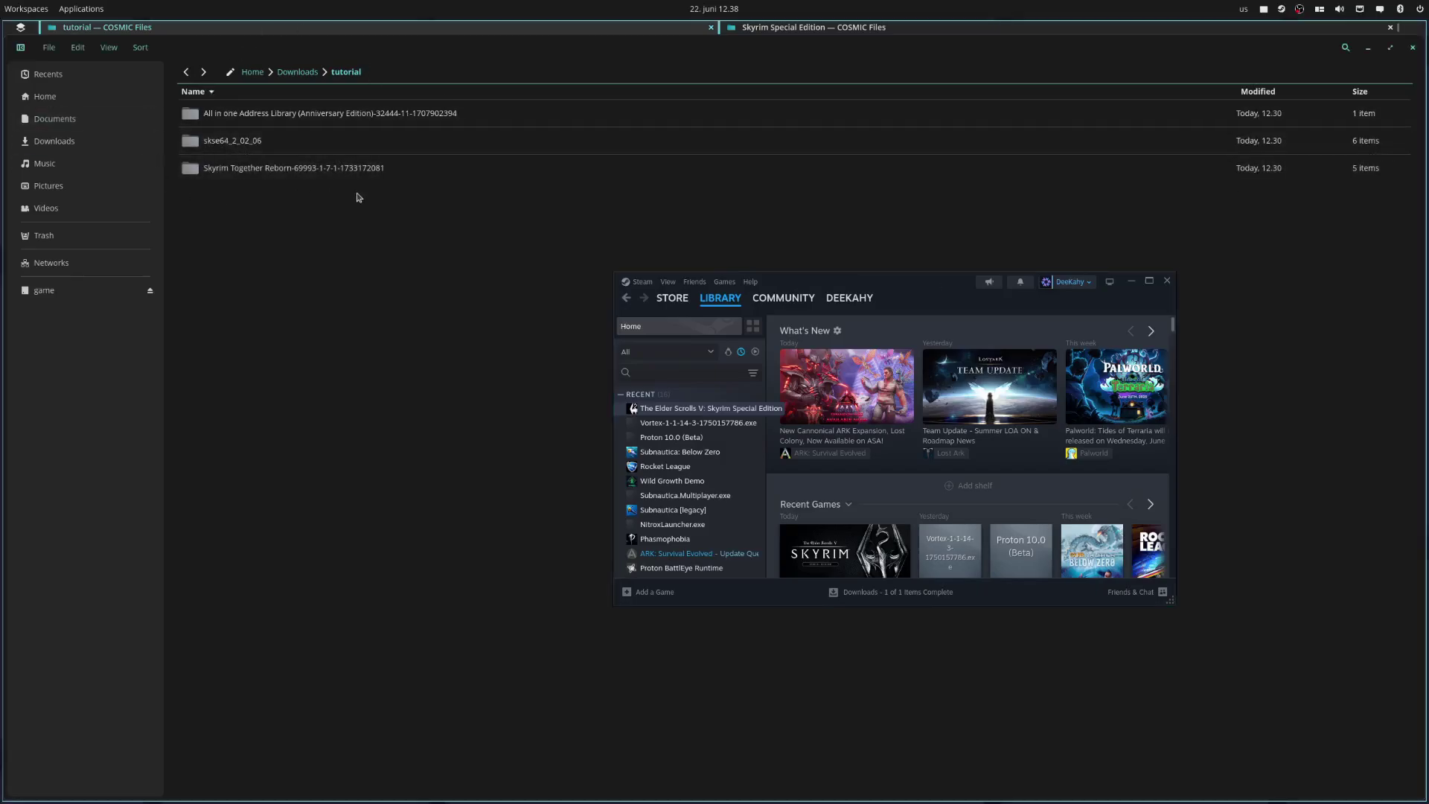
pyautogui.click(681, 410)
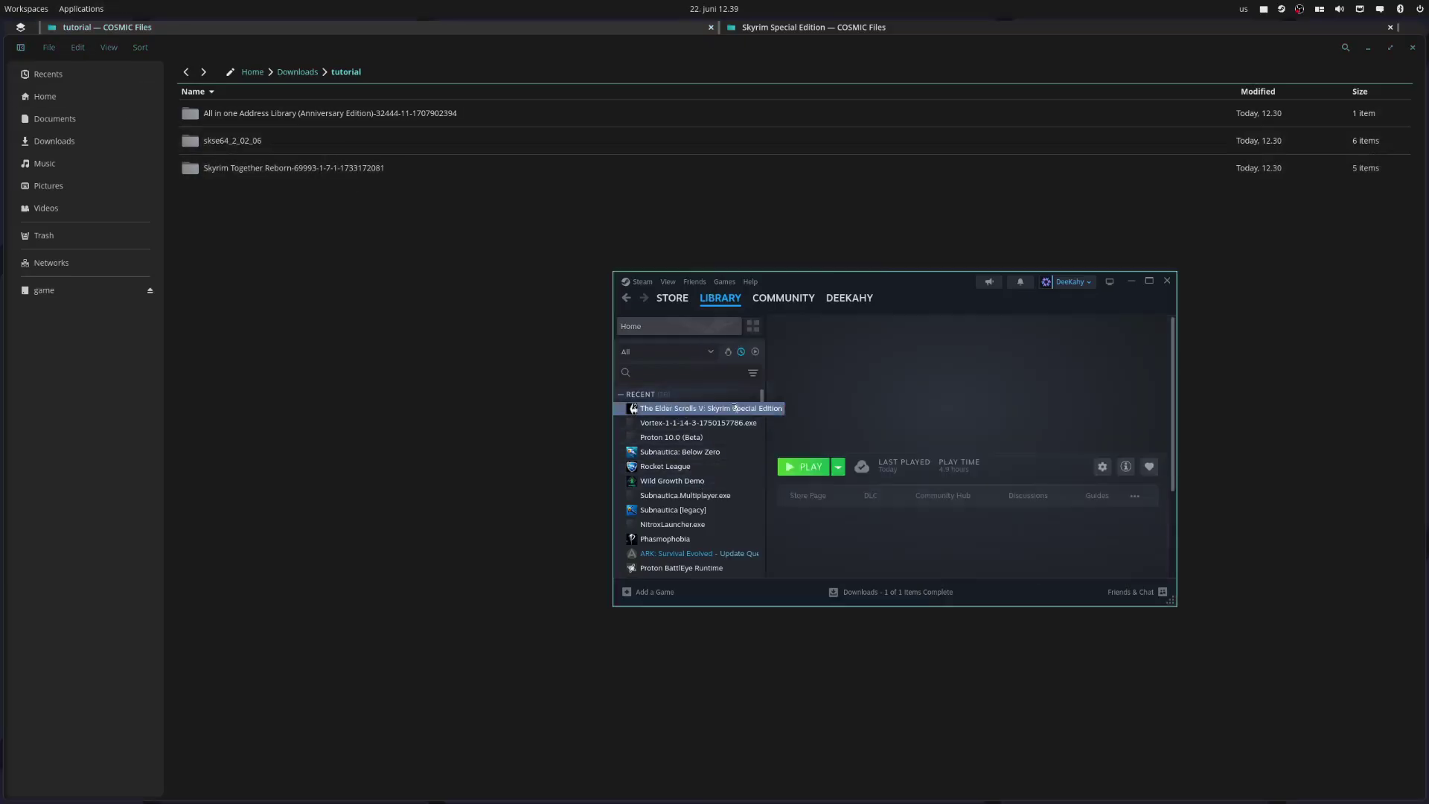
pyautogui.rightClick(681, 411)
pyautogui.moveTo(734, 485)
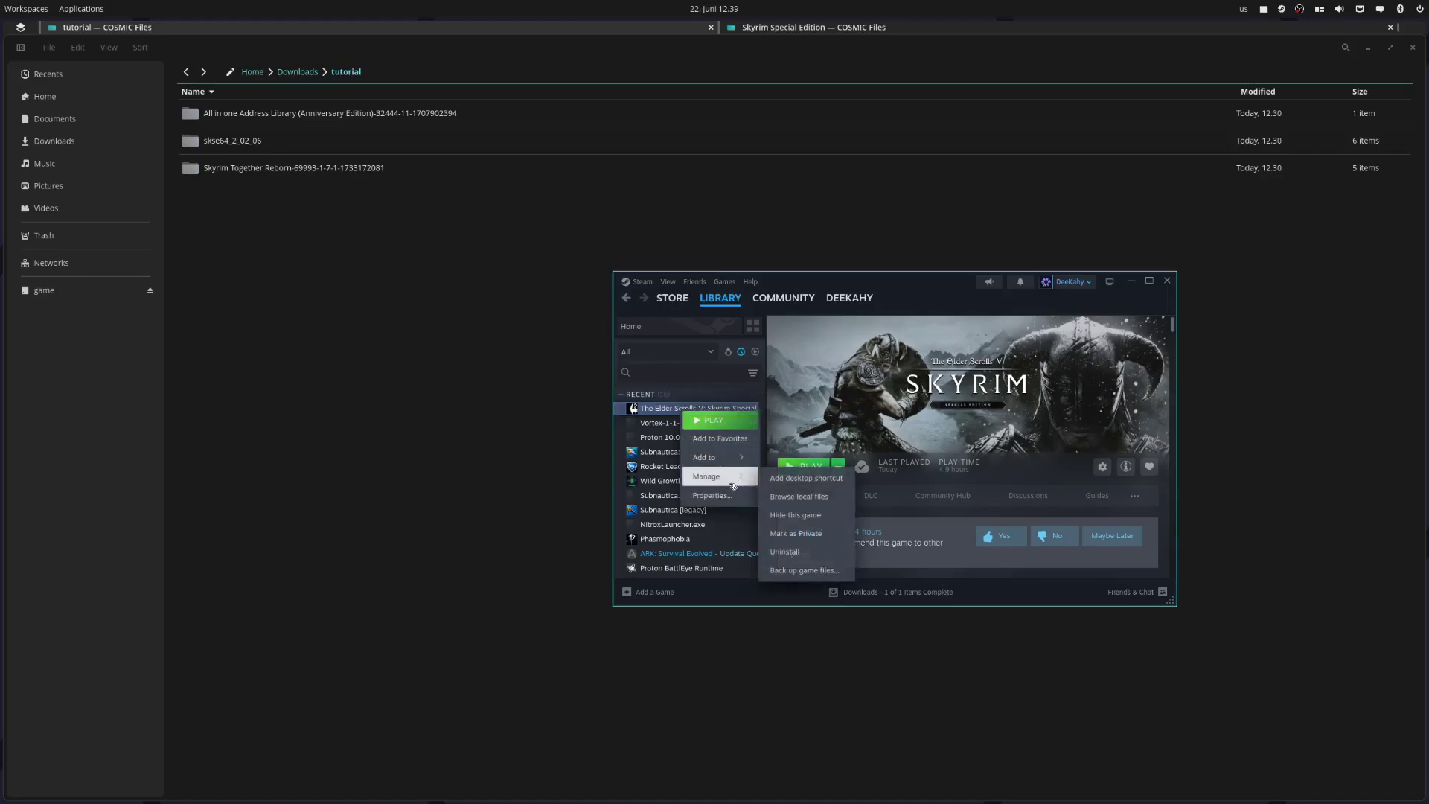
pyautogui.click(804, 497)
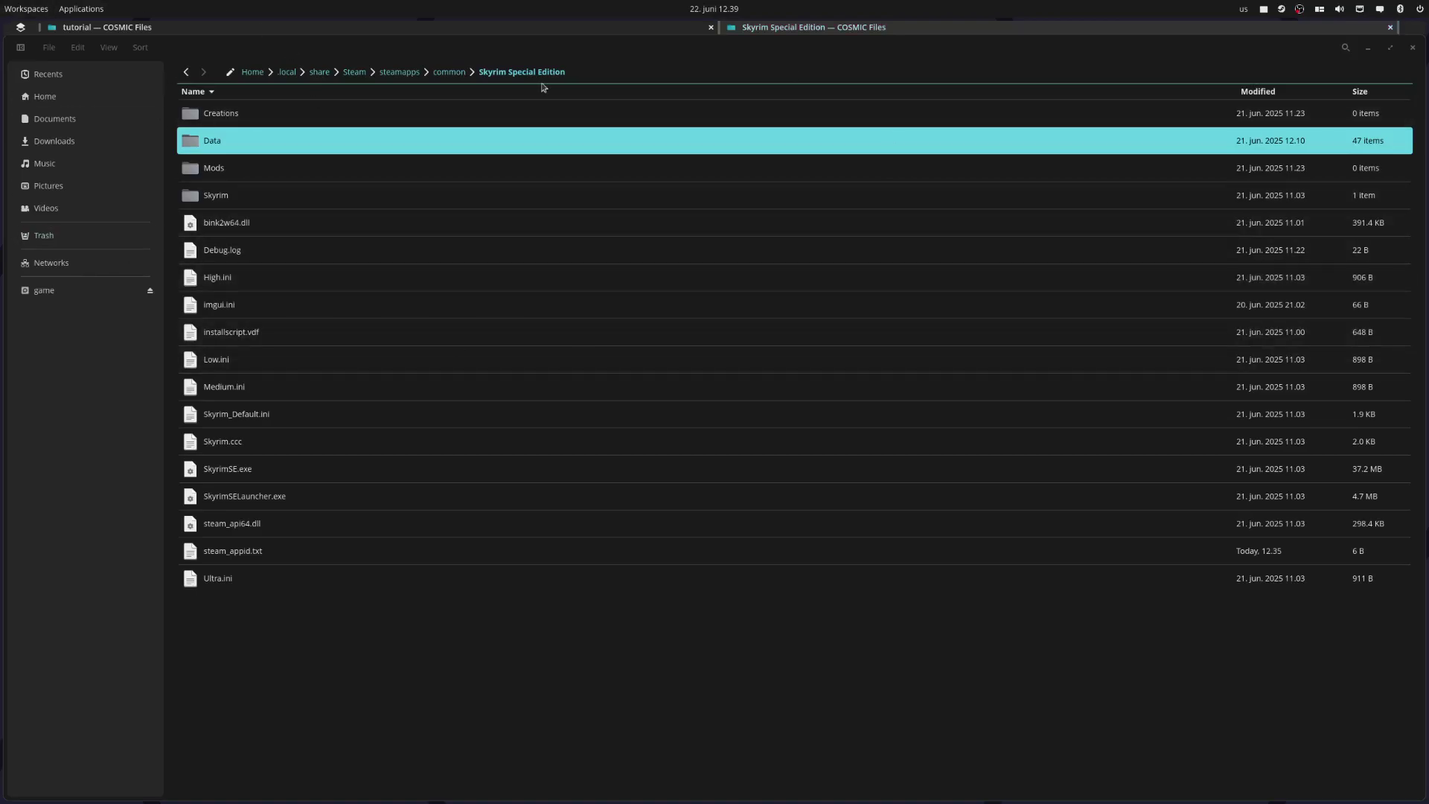
# - Clear the file selection in the Skyrim Special Edition folder and open its Data folder
pyautogui.moveTo(424, 741); pyautogui.dragTo(339, 112)
pyautogui.click(455, 713)
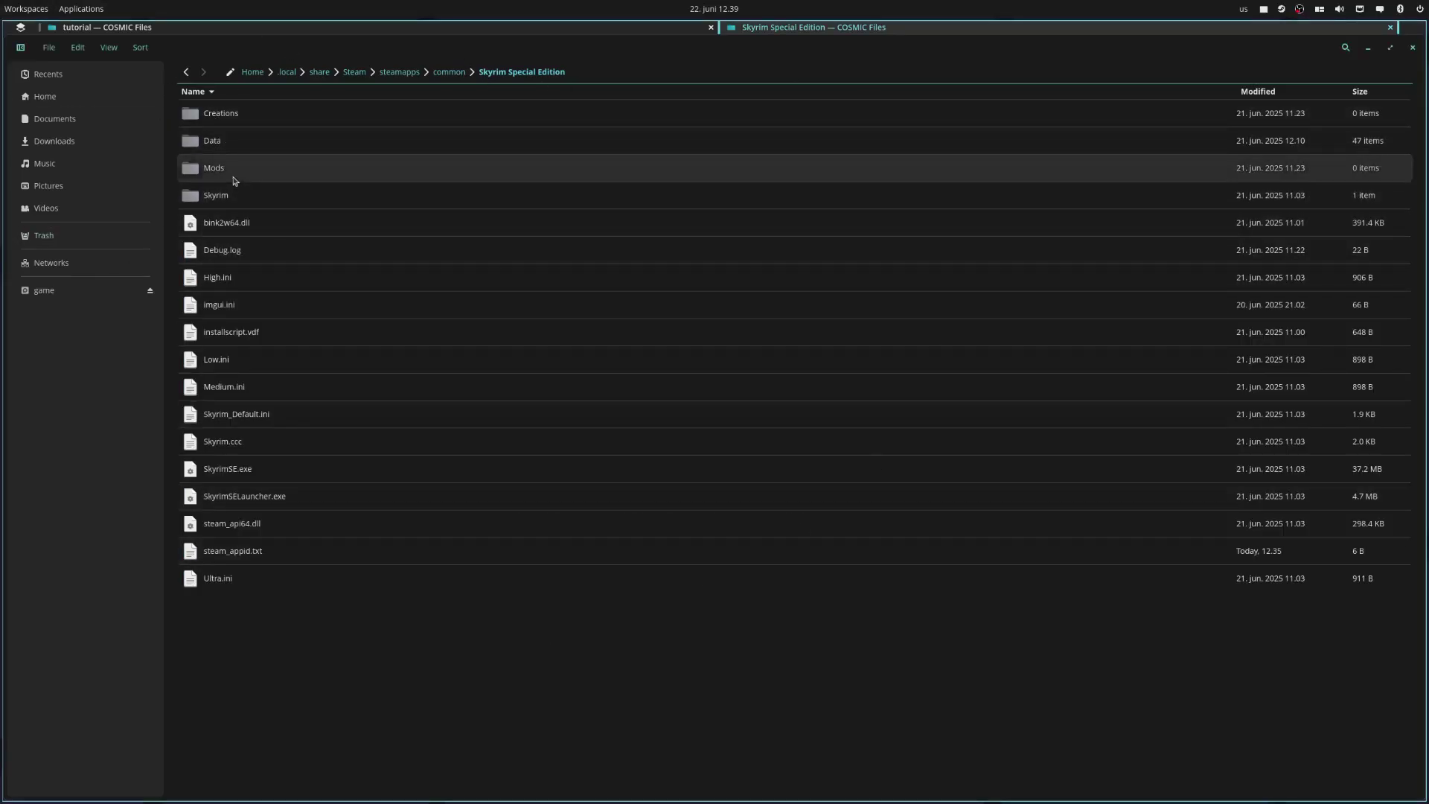
pyautogui.doubleClick(230, 143)
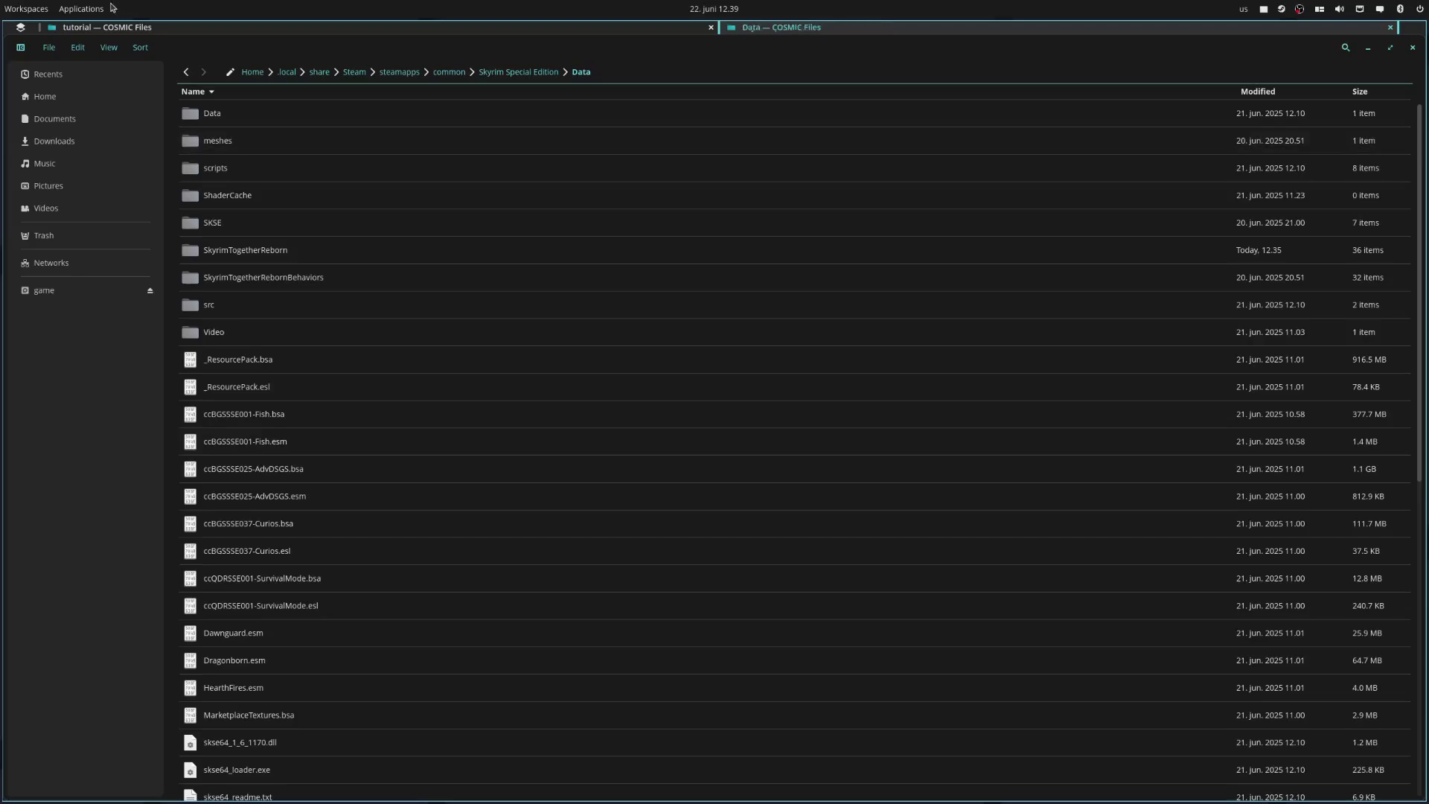
# - Copy all contents of the downloaded Skyrim Together Reborn folder into the game's Data folder, replacing all existing files
pyautogui.click(105, 28)
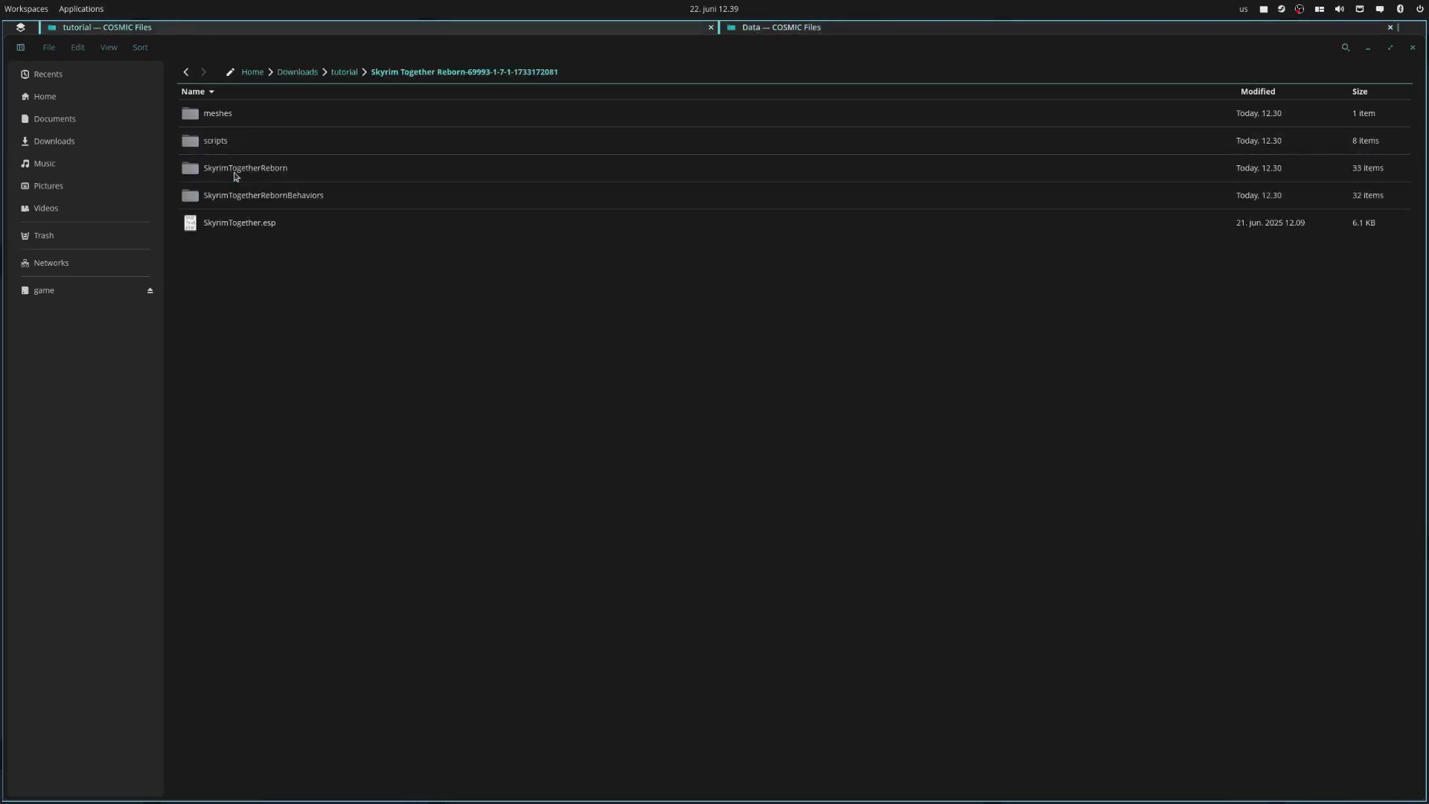
pyautogui.hotkey('alt', 'Left')
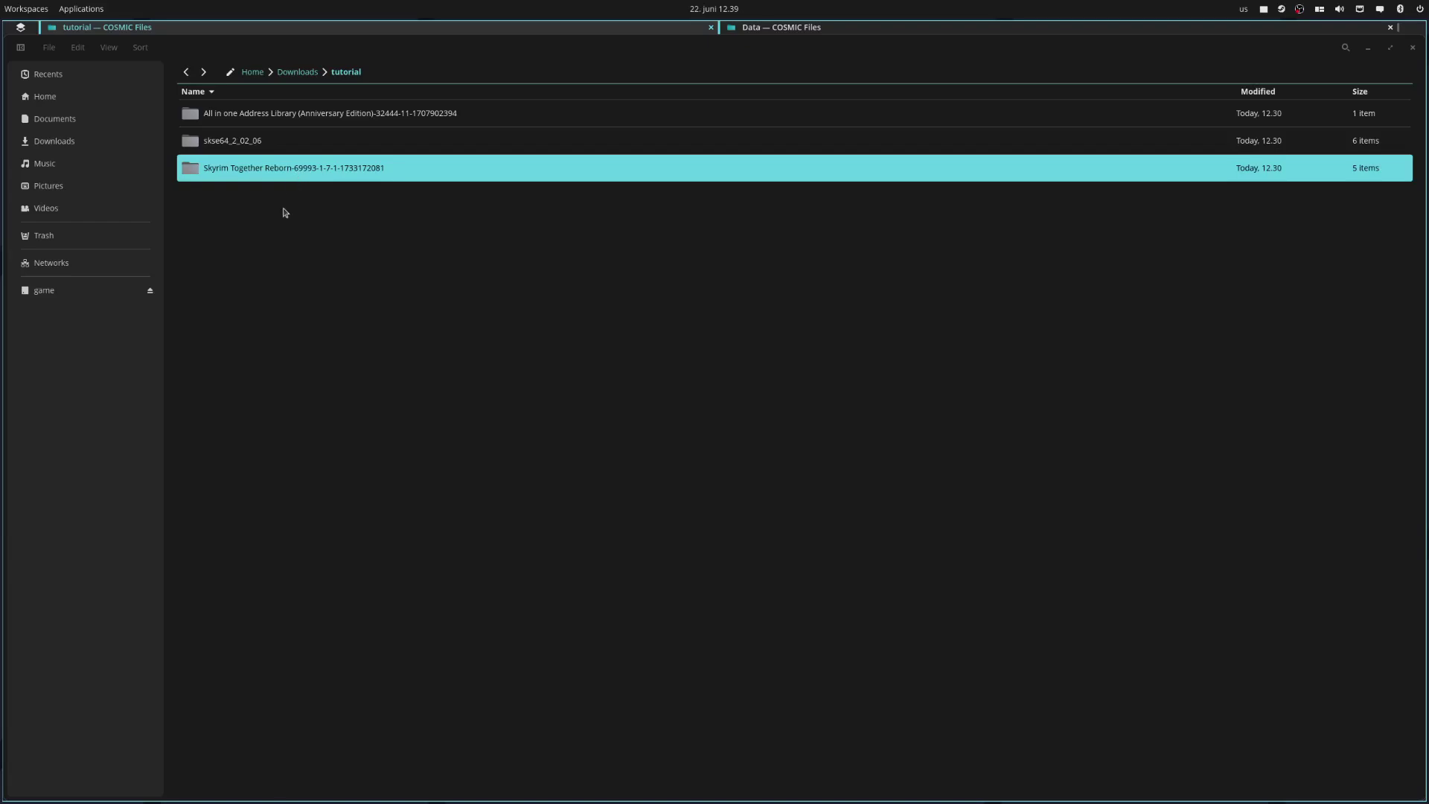
pyautogui.doubleClick(287, 178)
pyautogui.moveTo(330, 364); pyautogui.dragTo(279, 103)
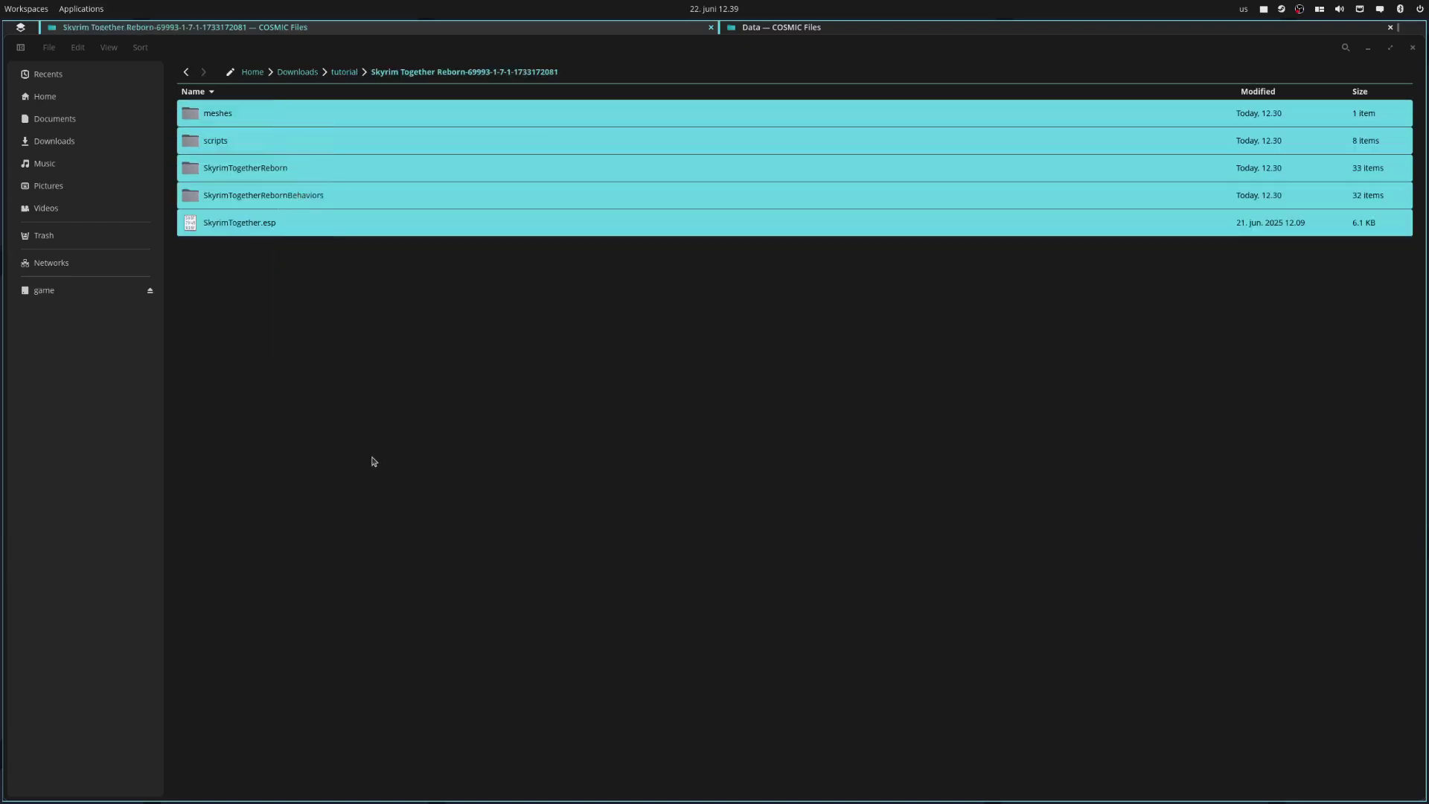
pyautogui.click(894, 26)
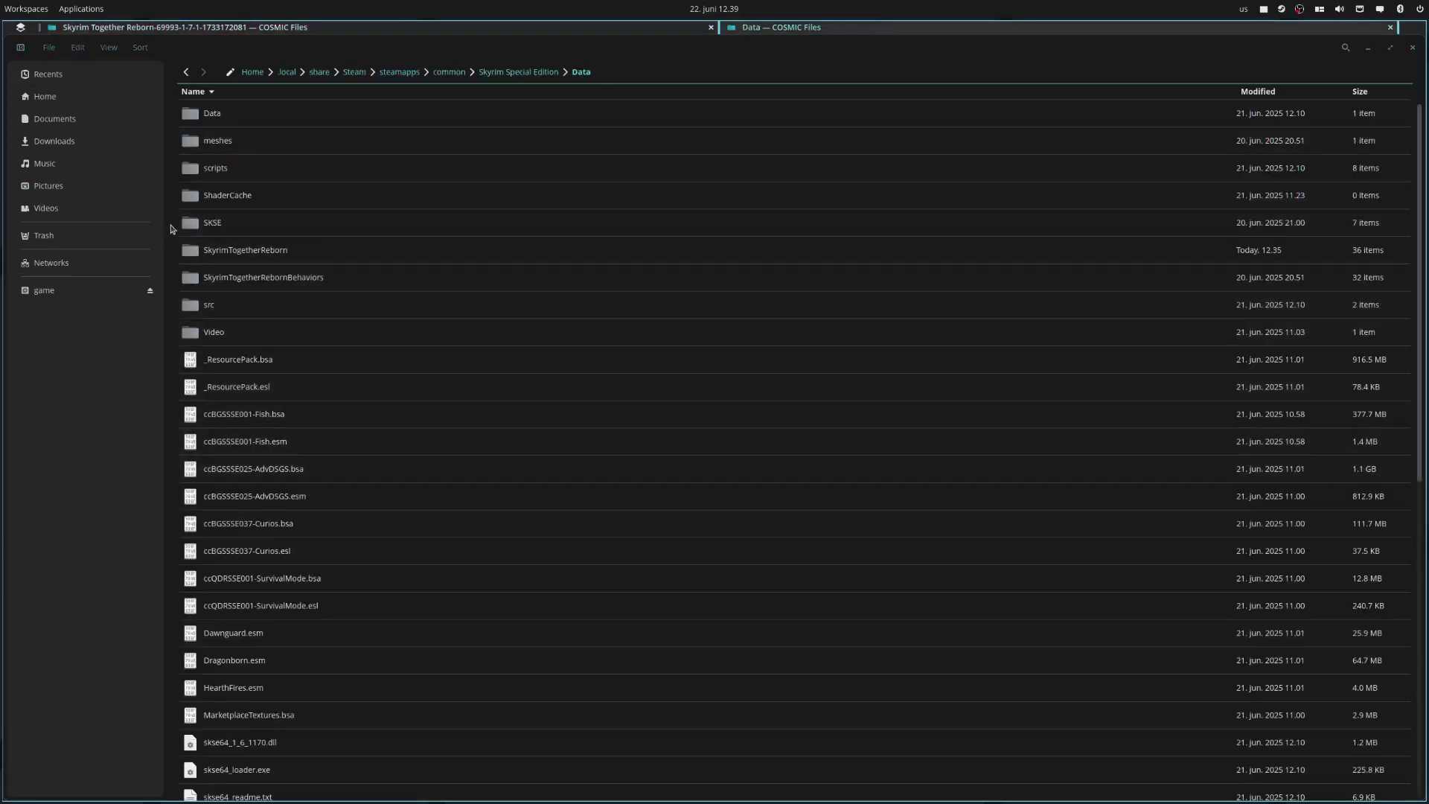
pyautogui.hotkey('ctrl', 'v')
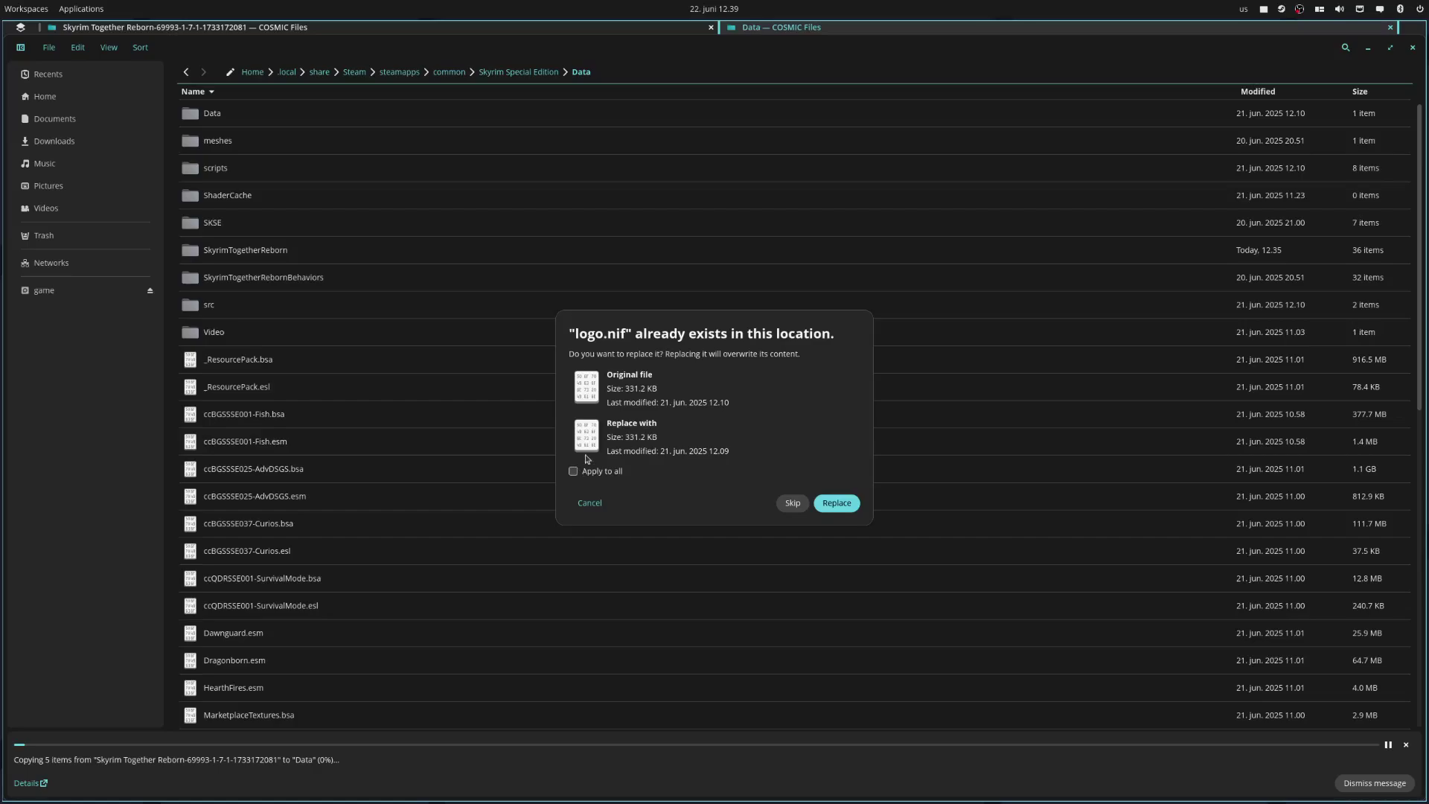
pyautogui.click(574, 471)
pyautogui.click(834, 503)
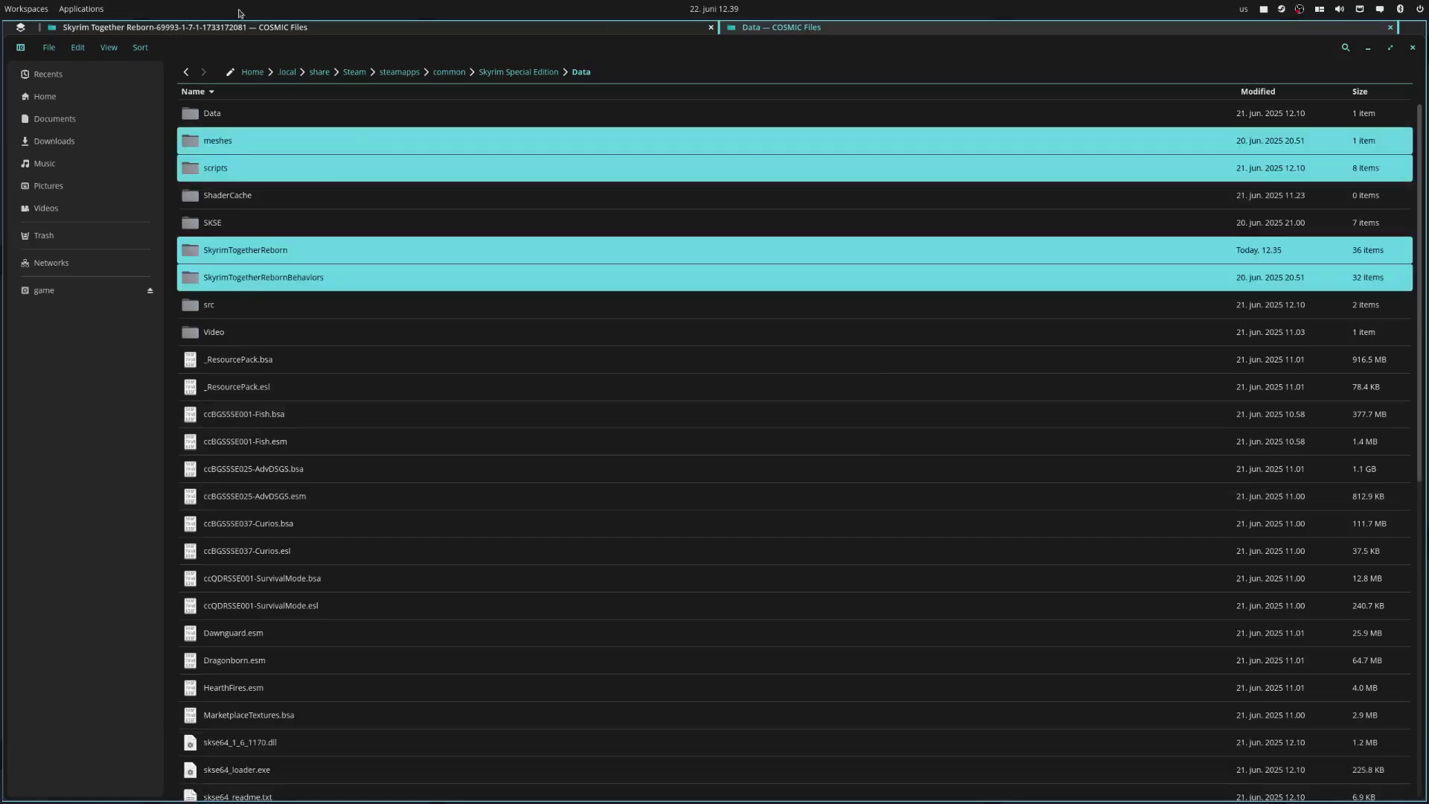
# - Copy all contents of the skse64_2_02_06 folder into the game's Data folder, skipping all files that already exist
pyautogui.click(251, 30)
pyautogui.click(283, 341)
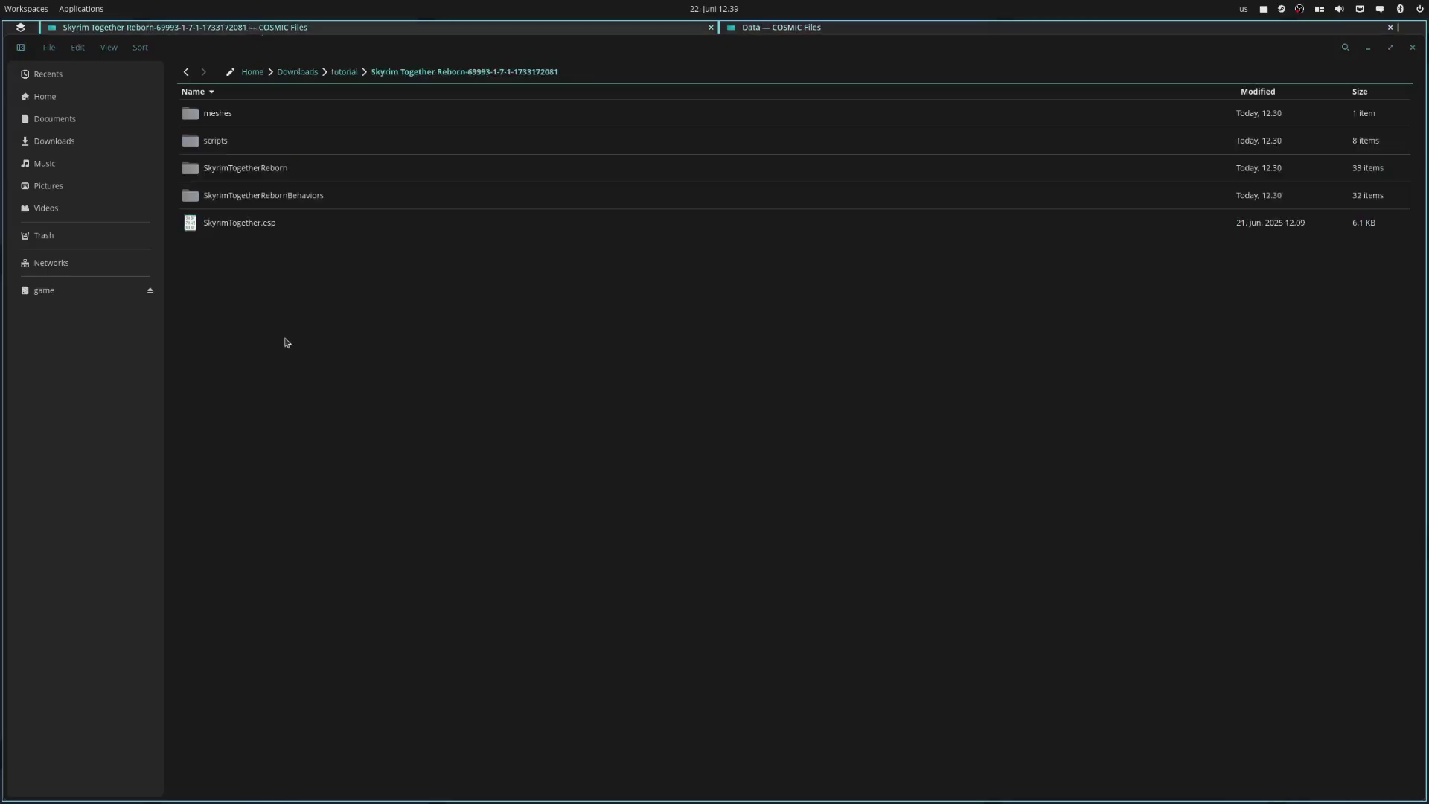
pyautogui.hotkey('alt', 'Up')
pyautogui.doubleClick(287, 138)
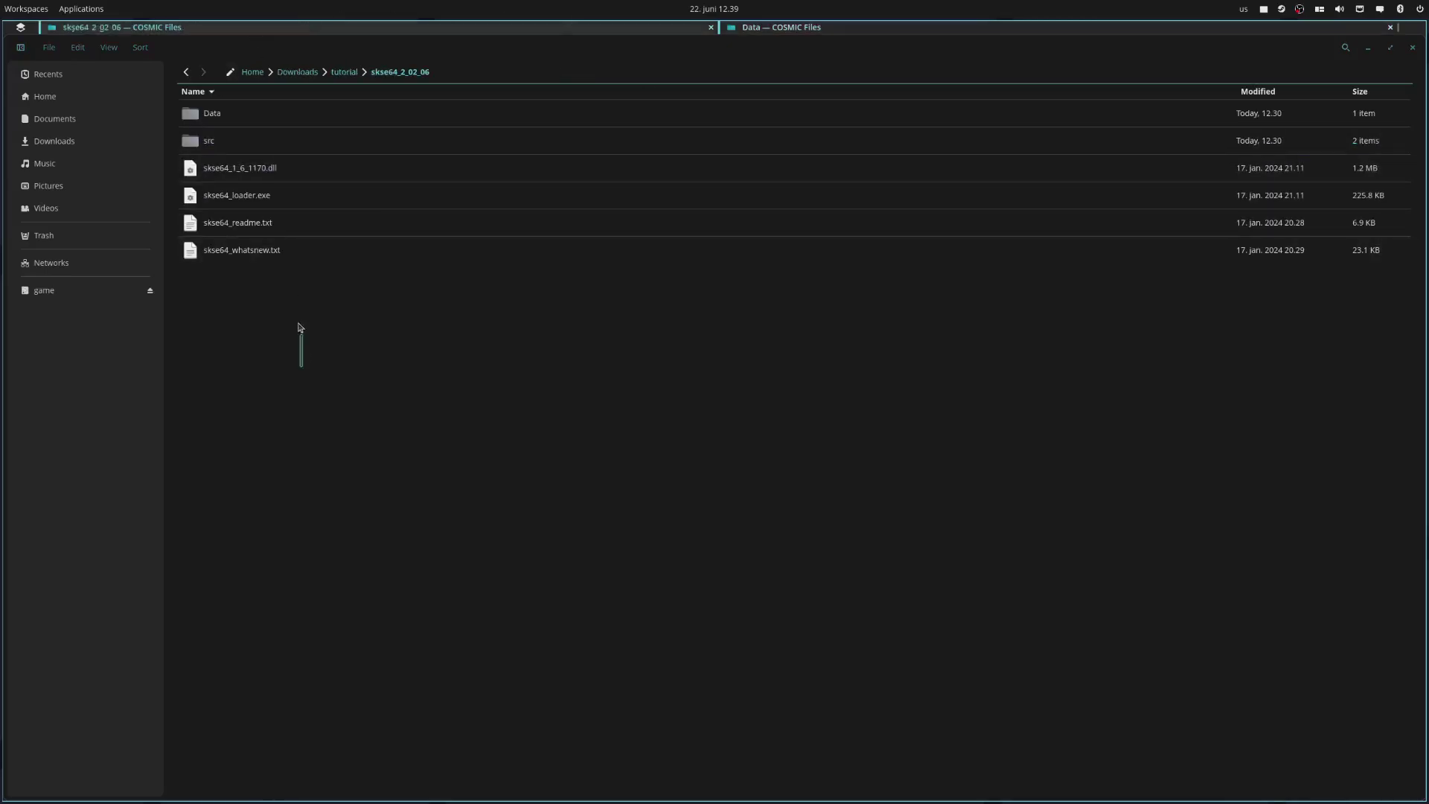
pyautogui.hotkey('ctrl', 'a')
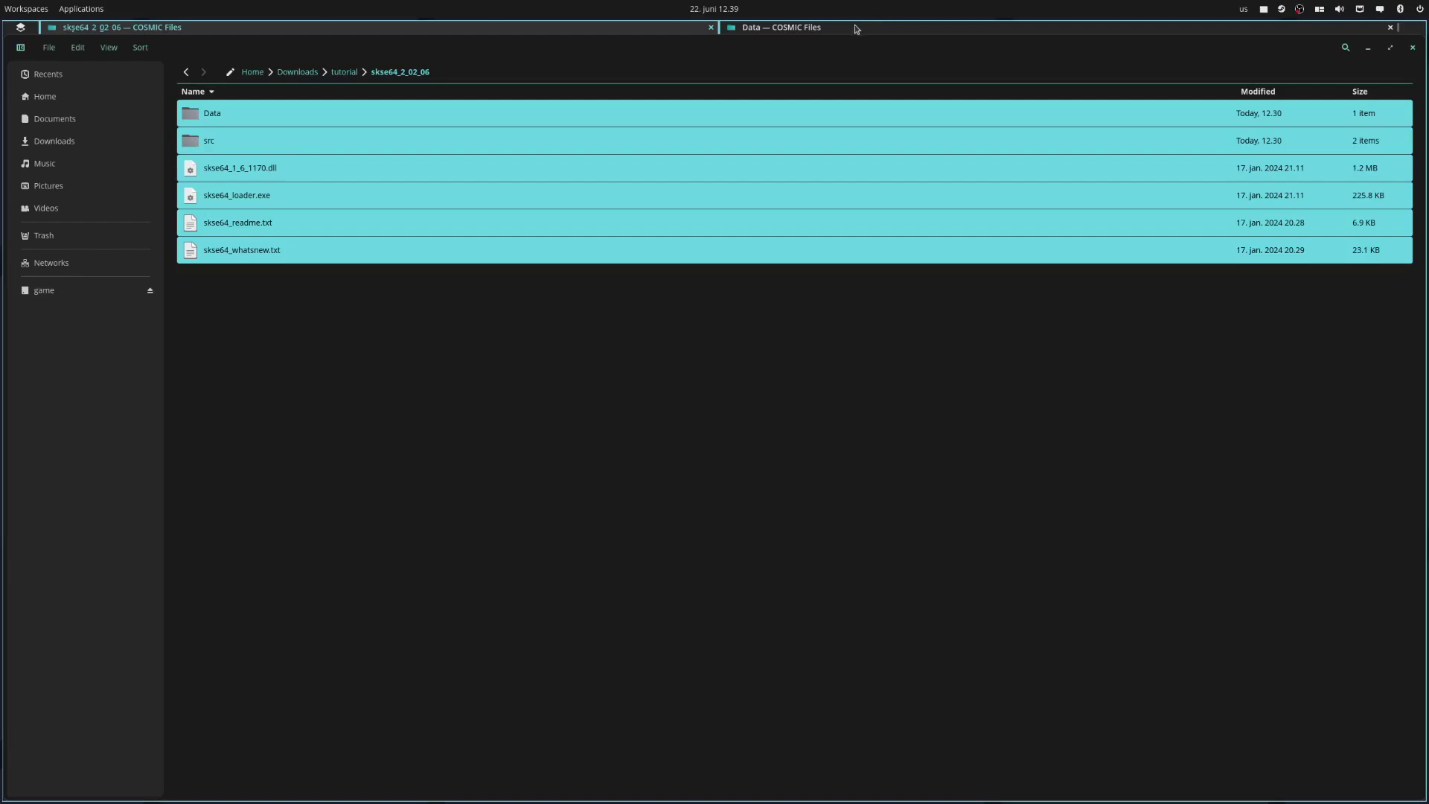
pyautogui.click(874, 28)
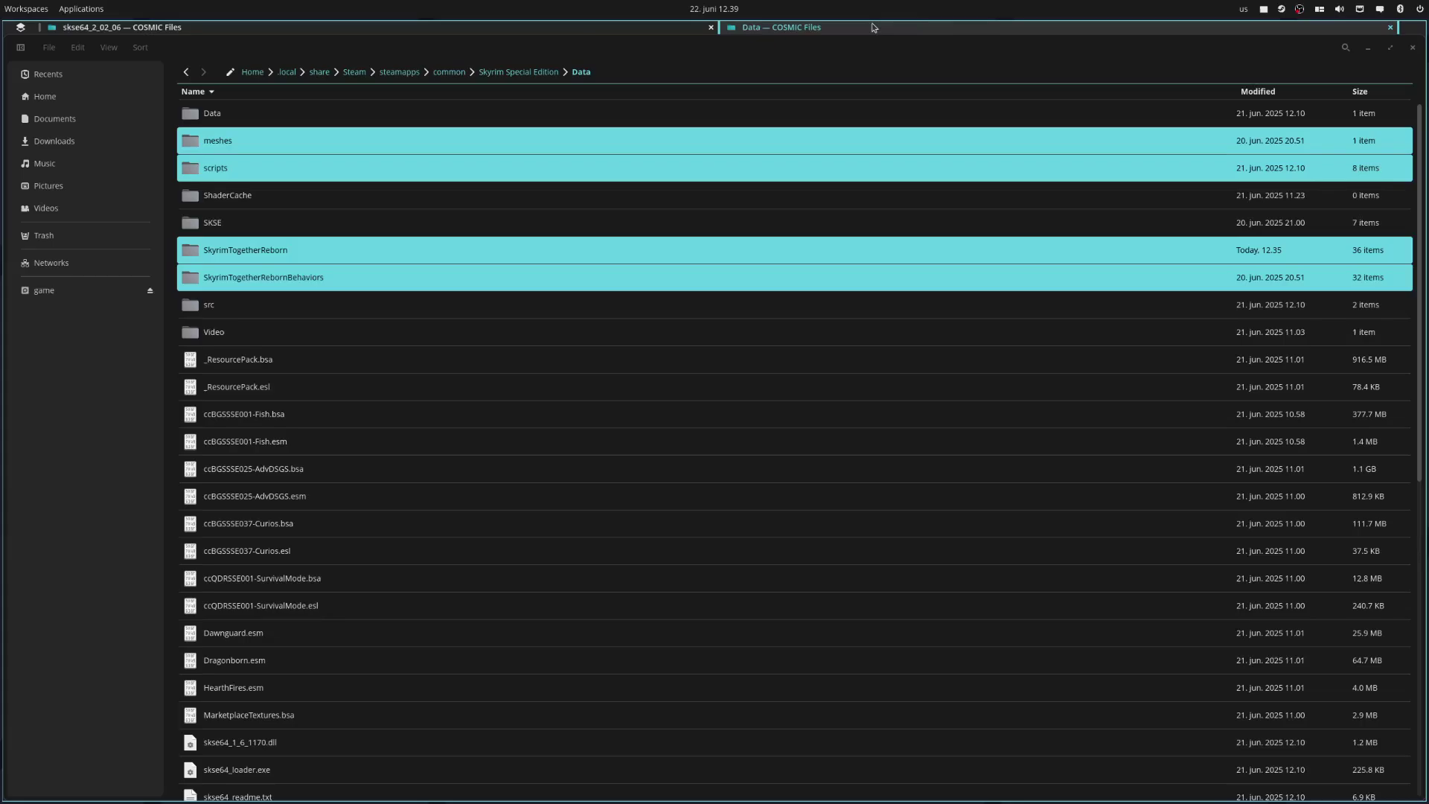
pyautogui.click(177, 198)
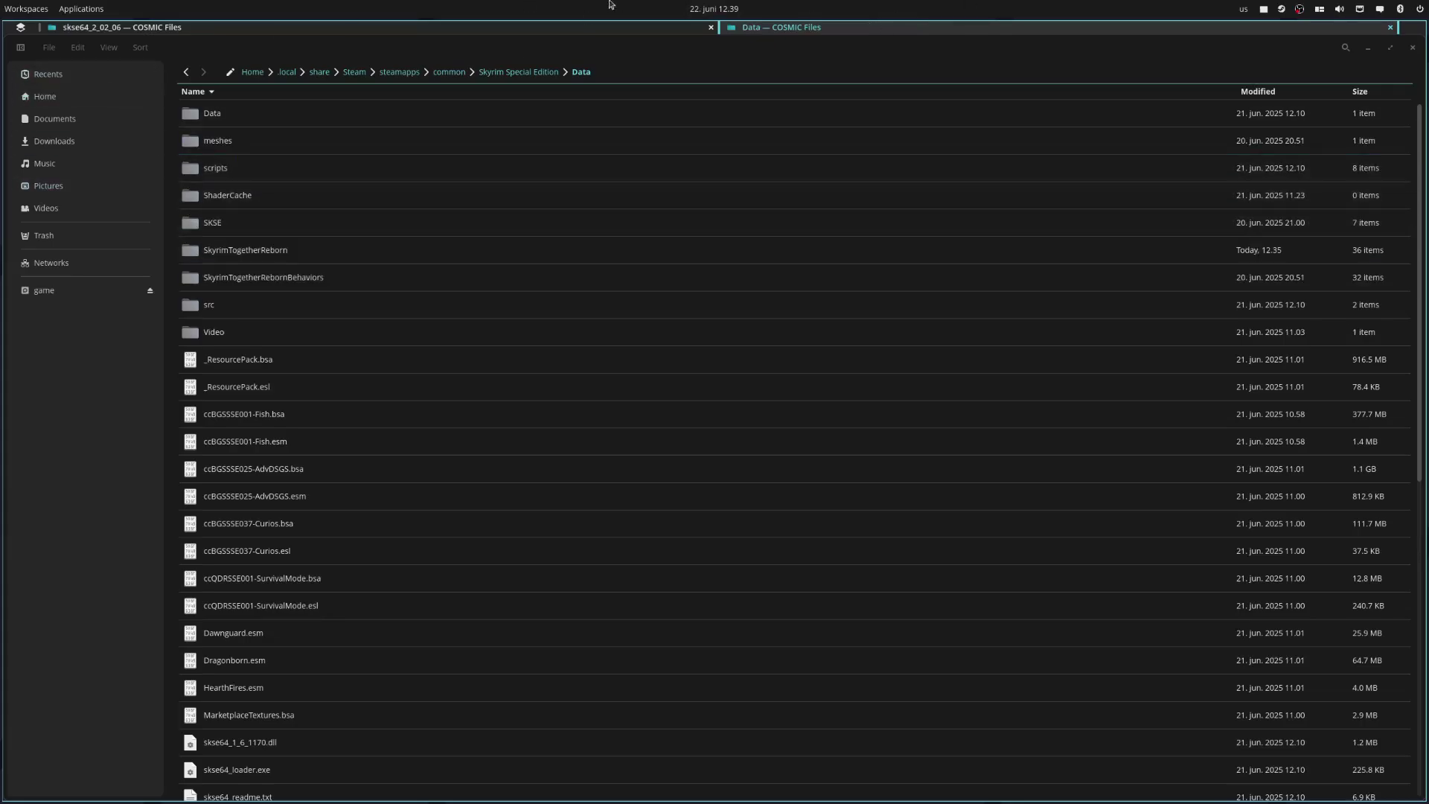
pyautogui.hotkey('ctrl', 'v')
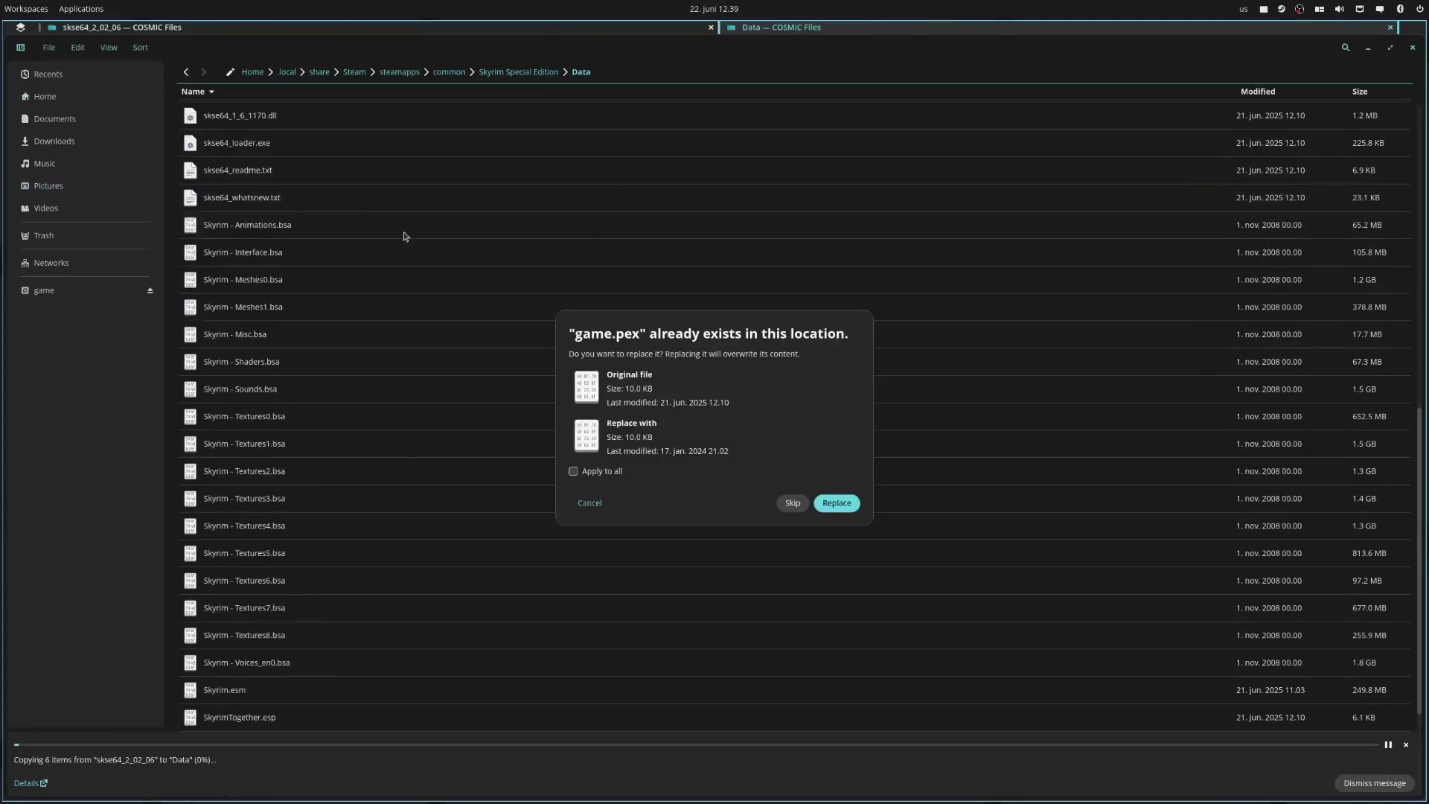
pyautogui.click(603, 471)
pyautogui.click(803, 504)
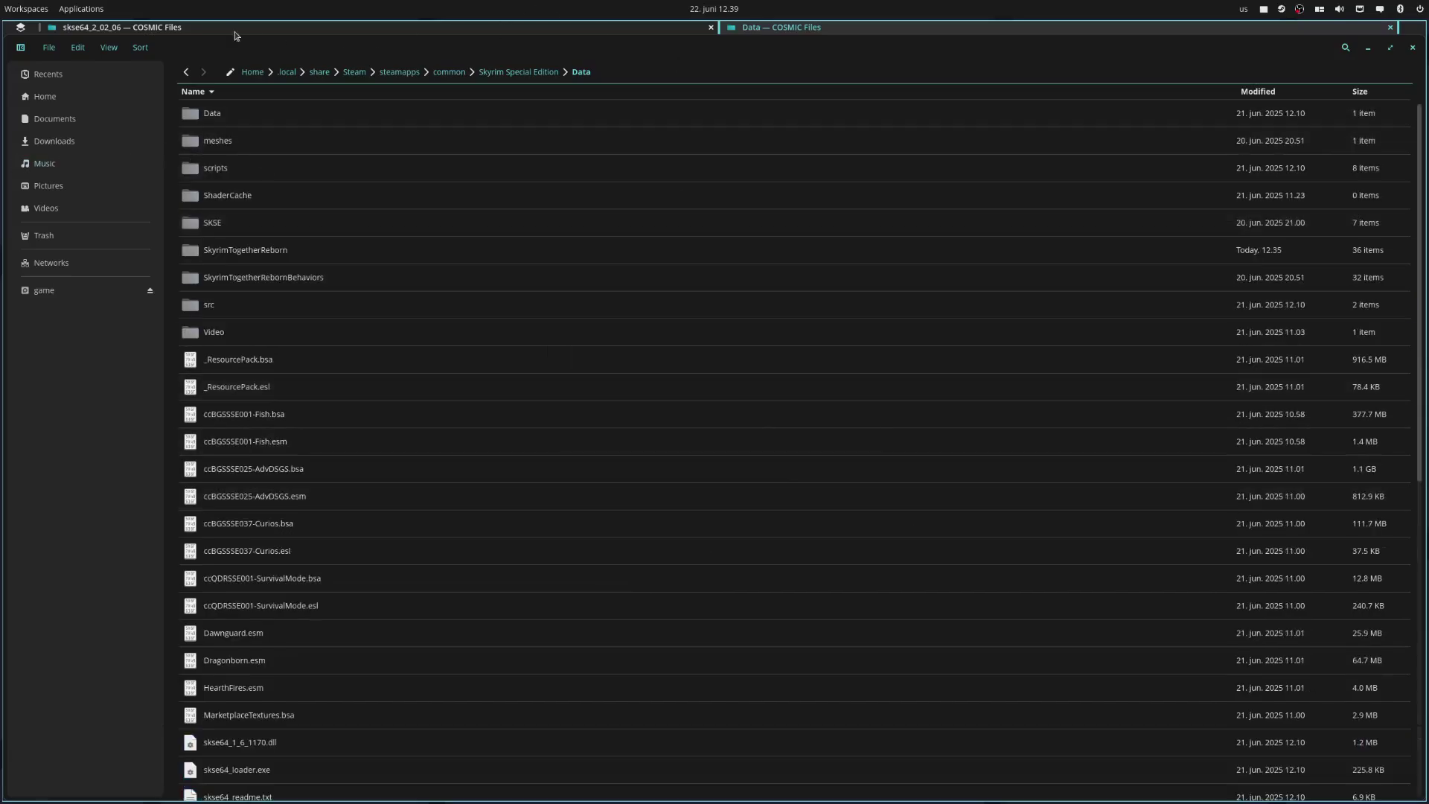
# - Copy the SKSE folder from the All in one Address Library (Anniversary Edition) folder and return to the game's Data folder
pyautogui.click(232, 28)
pyautogui.hotkey('alt', 'Left')
pyautogui.doubleClick(320, 117)
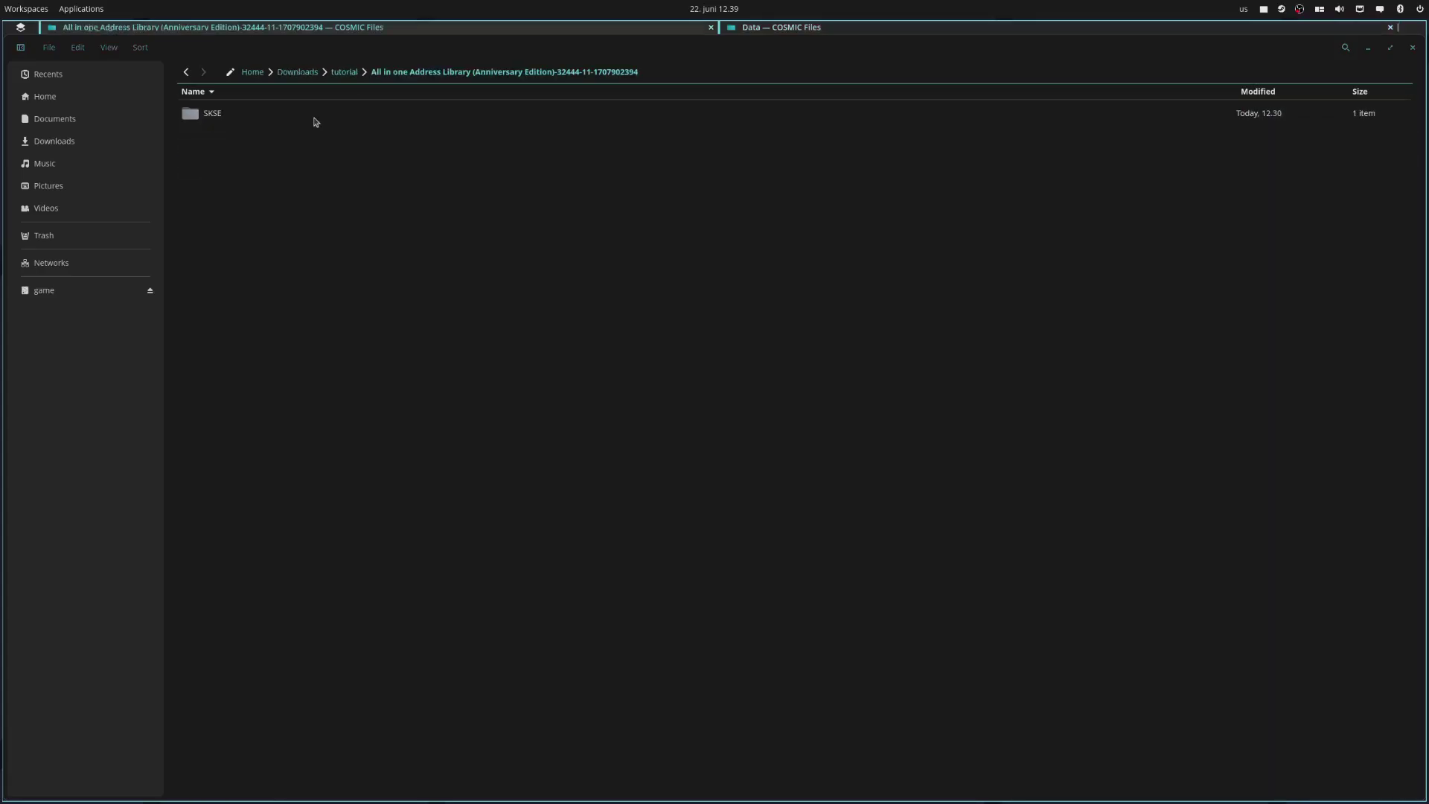
pyautogui.hotkey('alt', 'Left')
pyautogui.doubleClick(303, 114)
pyautogui.click(254, 115)
pyautogui.click(843, 30)
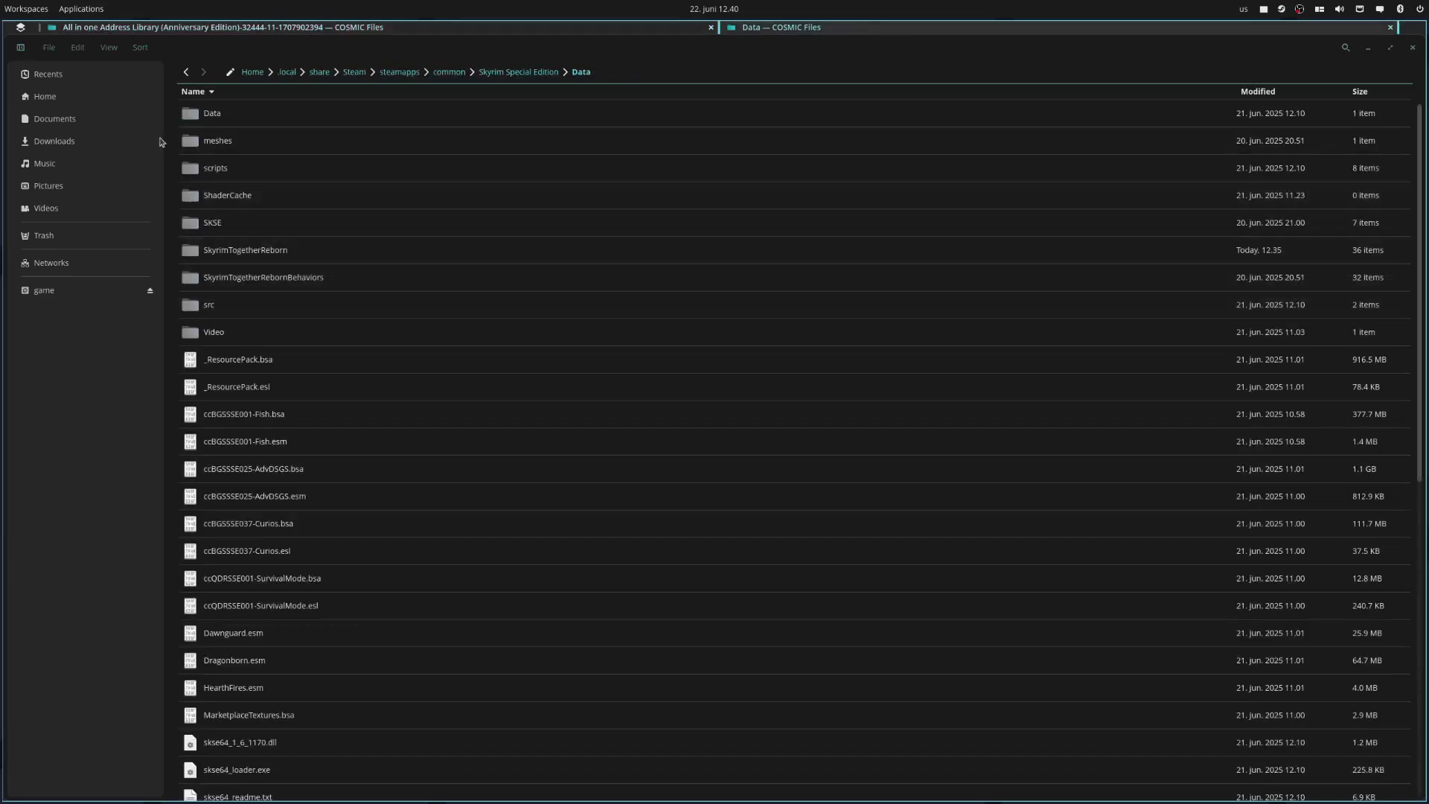
pyautogui.click(218, 231)
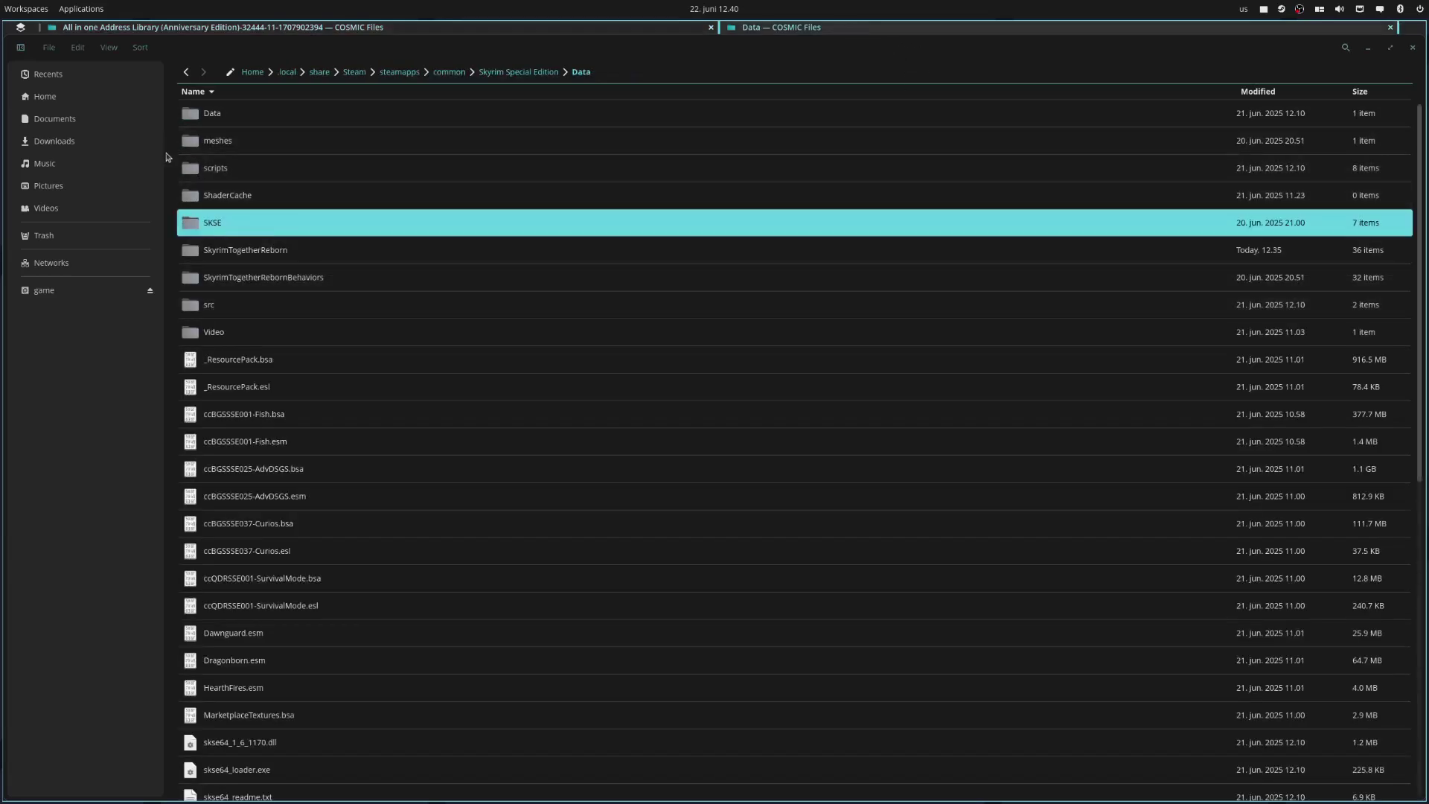
pyautogui.hotkey('ctrl', 'v')
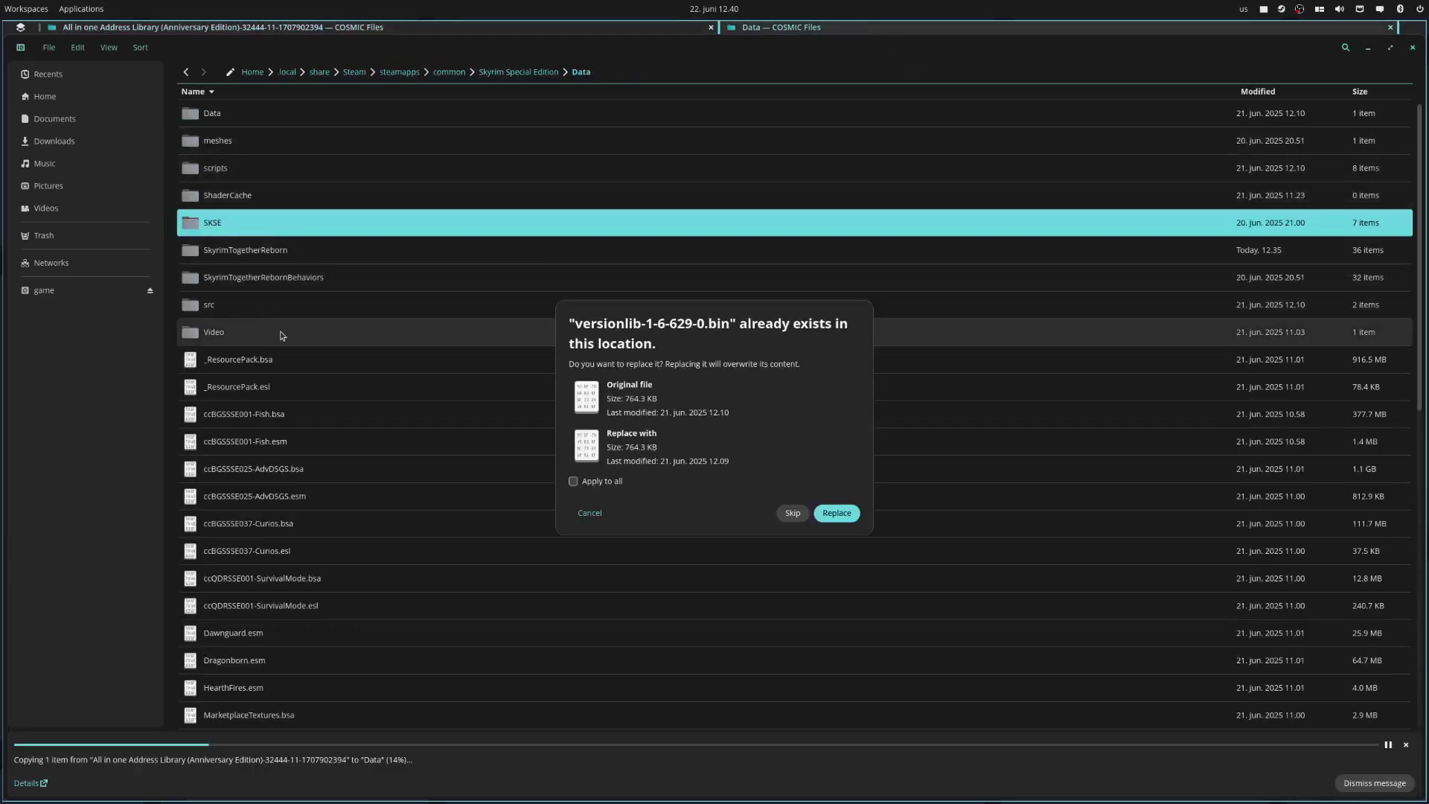
pyautogui.click(589, 513)
# - Paste the Address Library's SKSE folder into the game's Data folder, skipping all files that already exist
pyautogui.click(174, 258)
pyautogui.hotkey('ctrl', 'v')
pyautogui.click(791, 515)
pyautogui.click(604, 481)
pyautogui.click(793, 513)
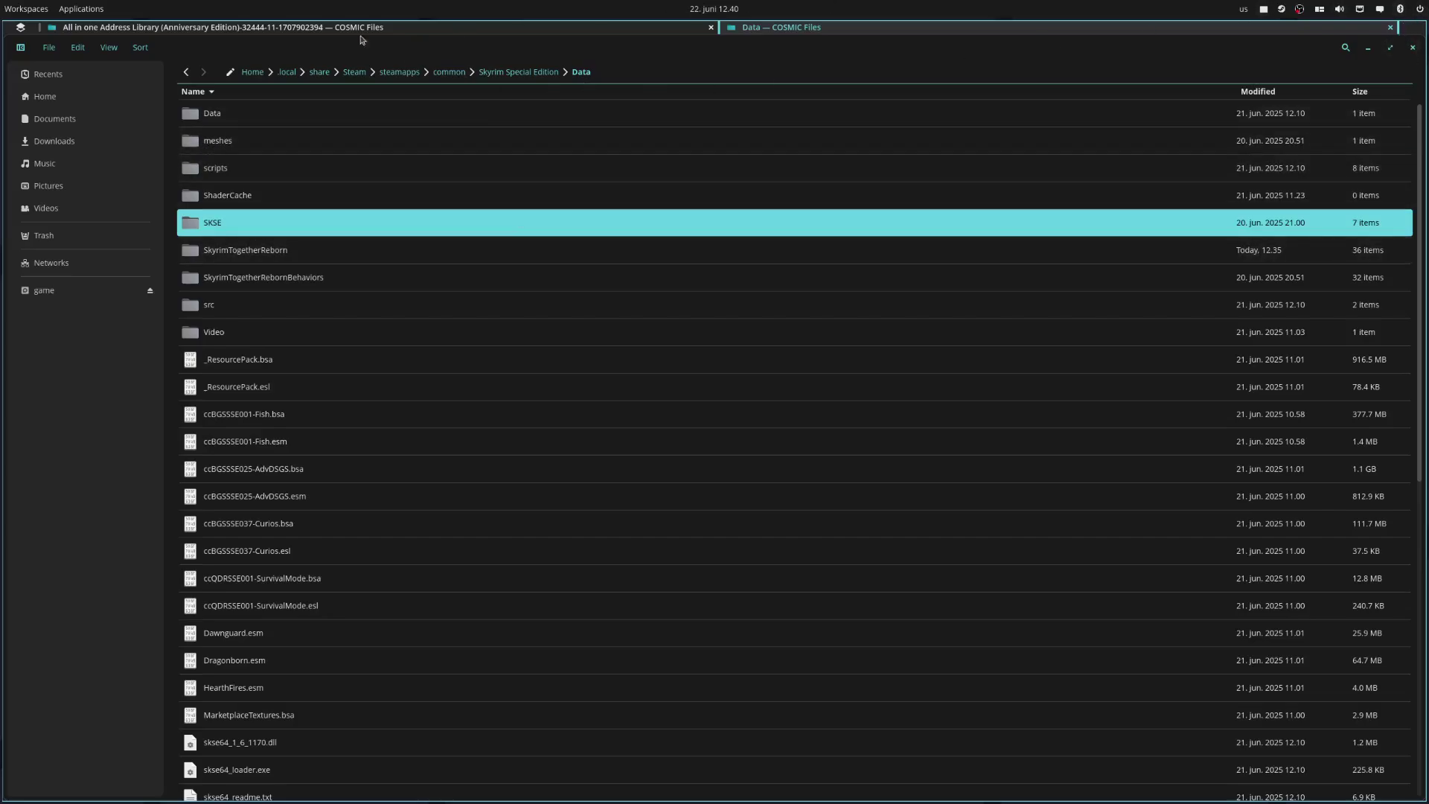
# - Open the SkyrimTogetherReborn folder inside Data and copy its full path
pyautogui.doubleClick(261, 251)
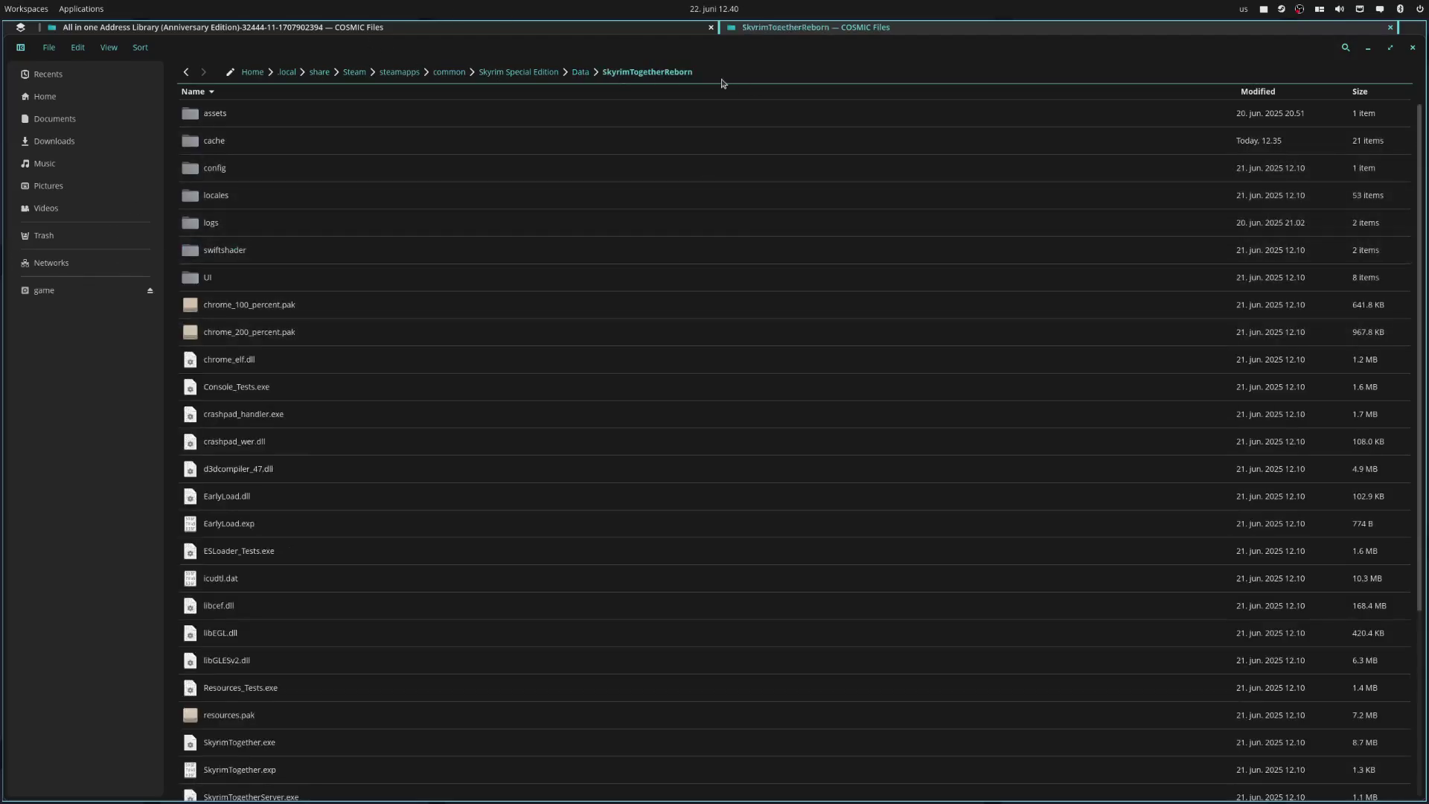
pyautogui.click(668, 81)
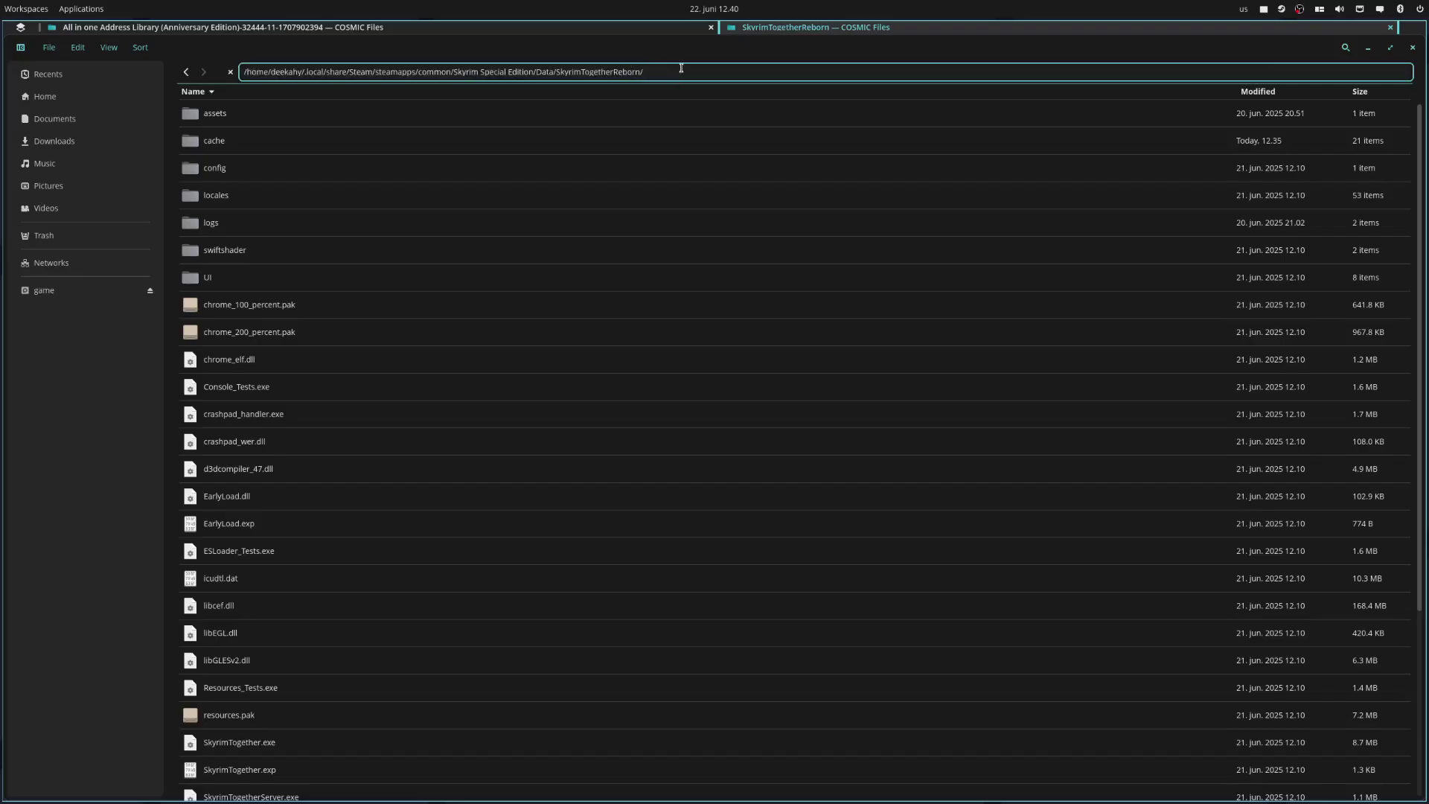
pyautogui.hotkey('ctrl', 'a')
pyautogui.hotkey('ctrl', 'c')
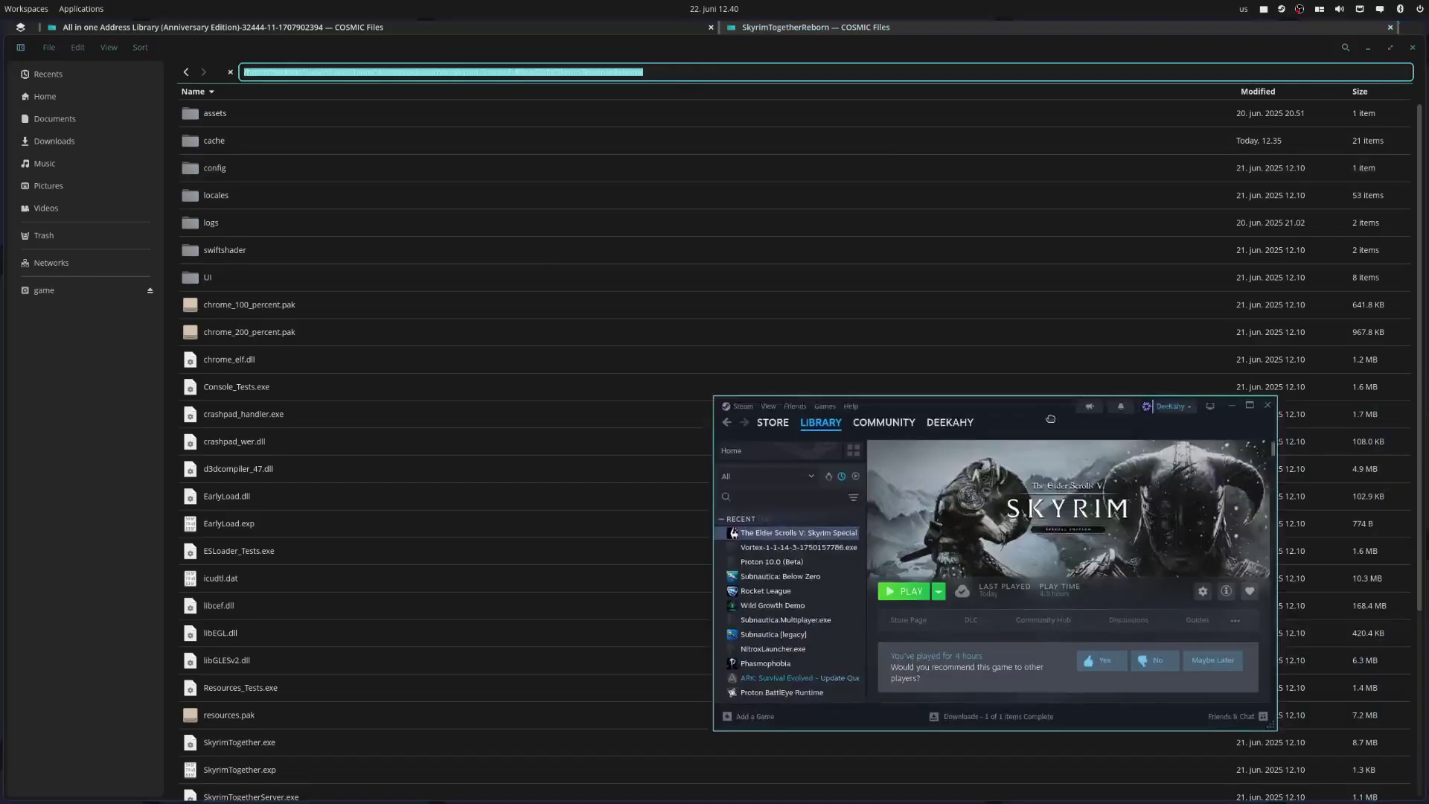
# - Switch to Steam, start adding a non-Steam game and browse to the copied SkyrimTogetherReborn folder path
pyautogui.moveTo(928, 396); pyautogui.dragTo(641, 163)
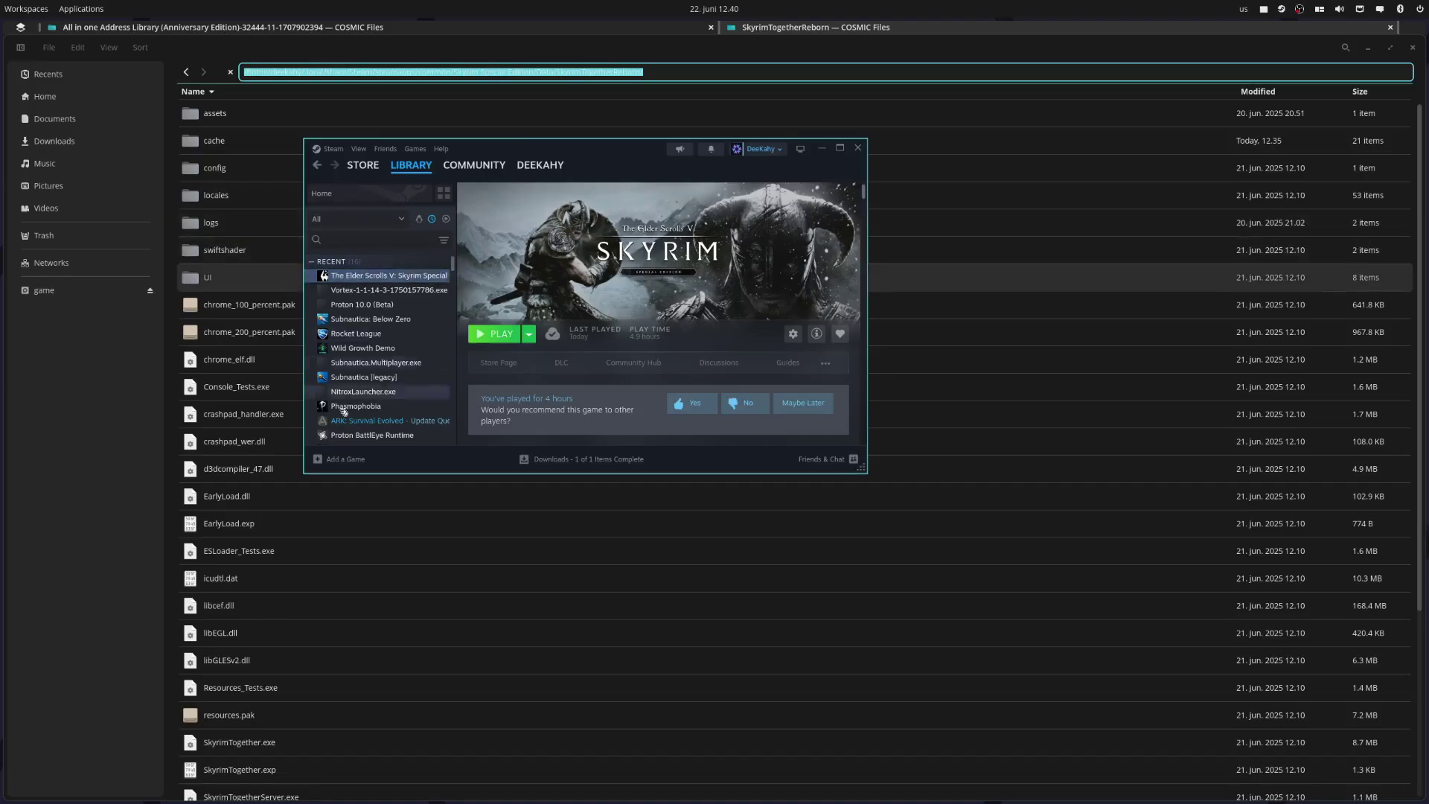
pyautogui.click(343, 461)
pyautogui.click(348, 471)
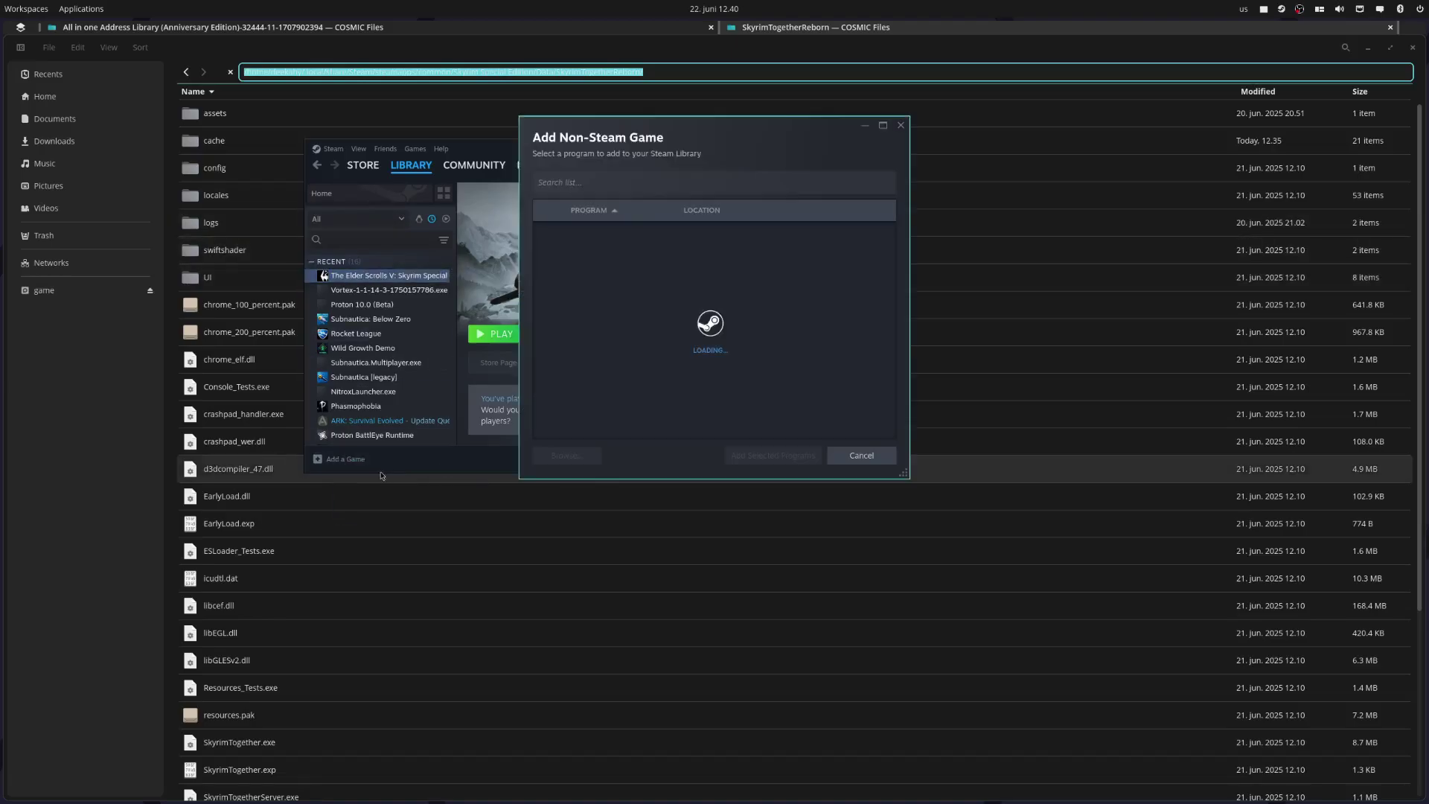
pyautogui.click(598, 458)
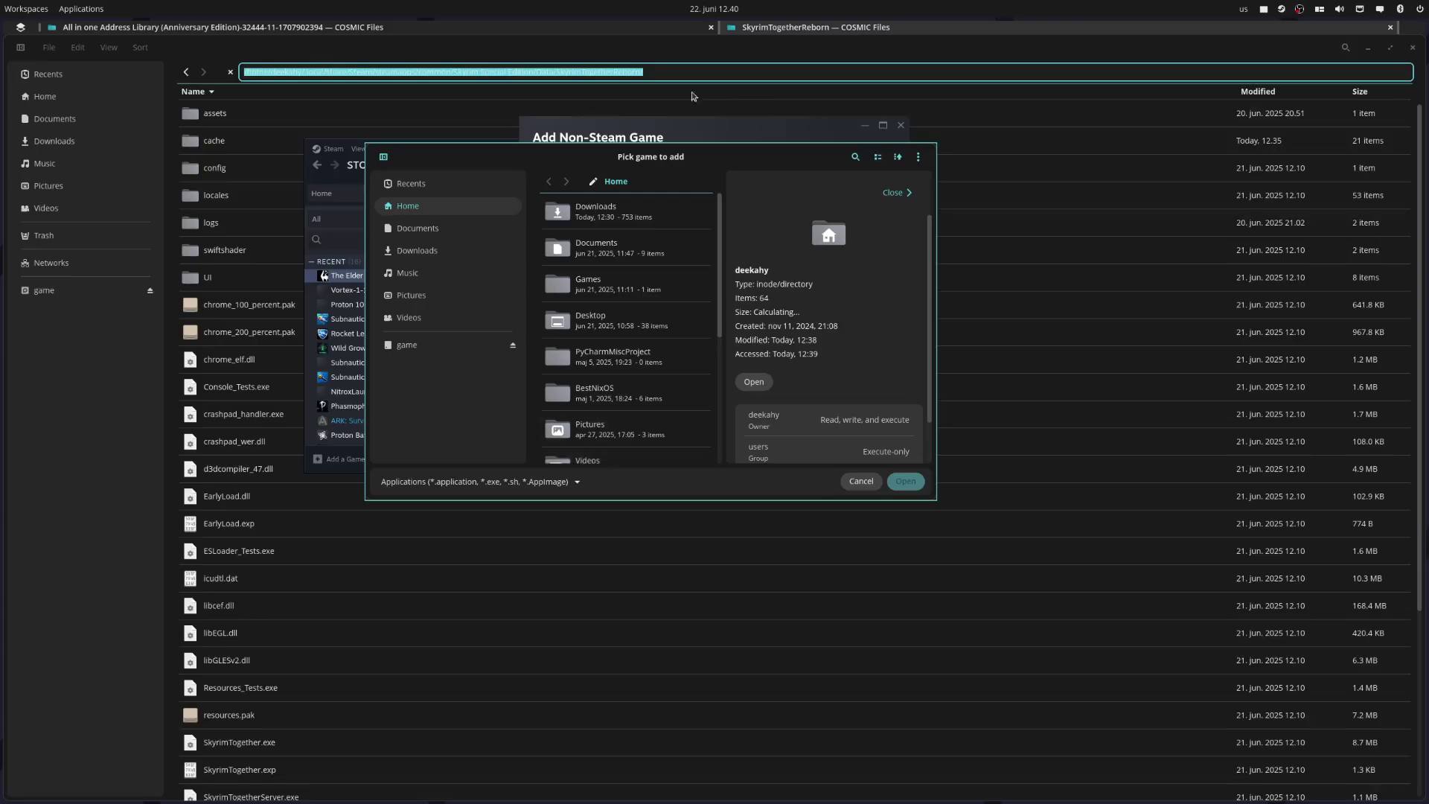
pyautogui.hotkey('ctrl', 'a')
pyautogui.hotkey('ctrl', 'v')
pyautogui.press('Return')
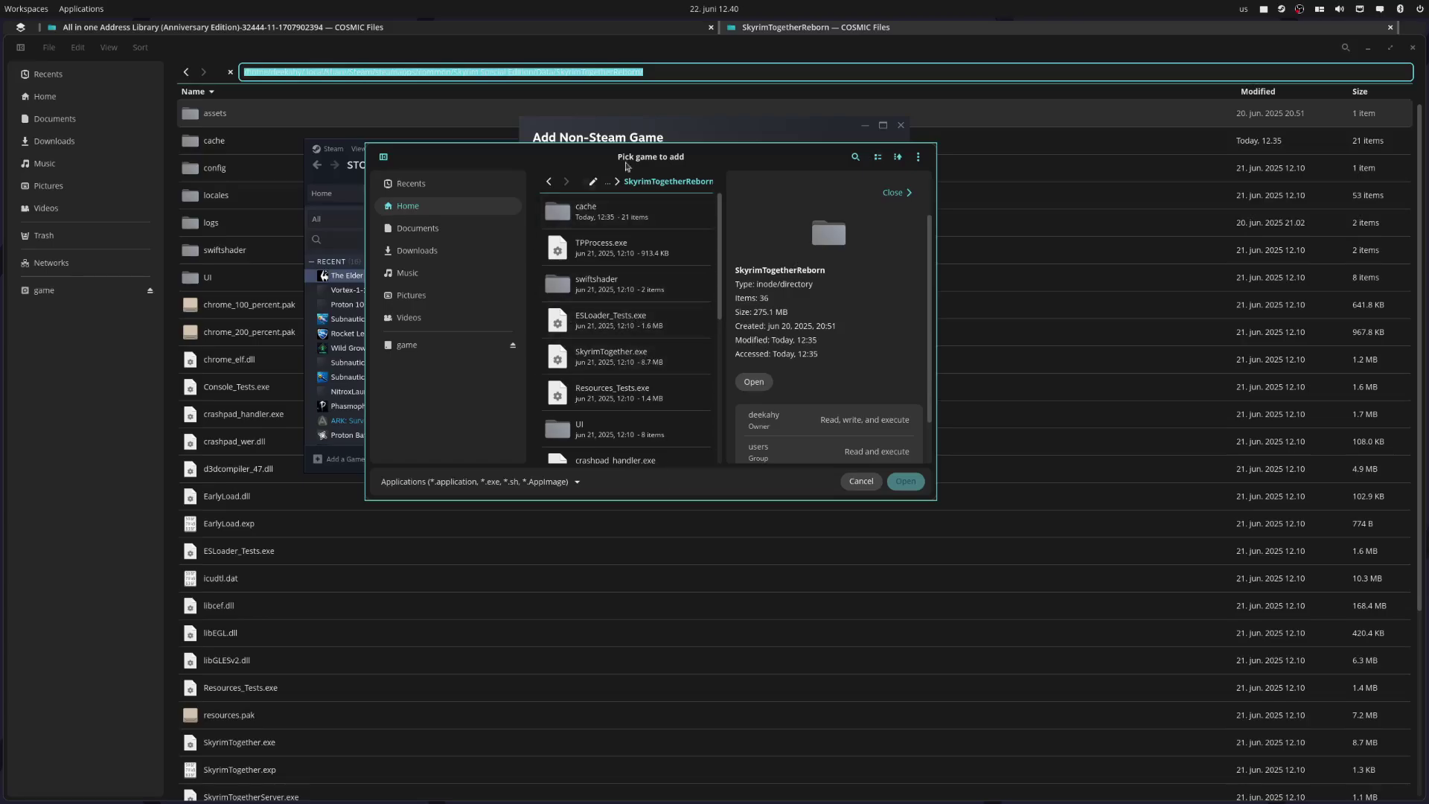
# - Choose SkyrimTogether.exe as the program and add it to the Steam library
pyautogui.click(567, 367)
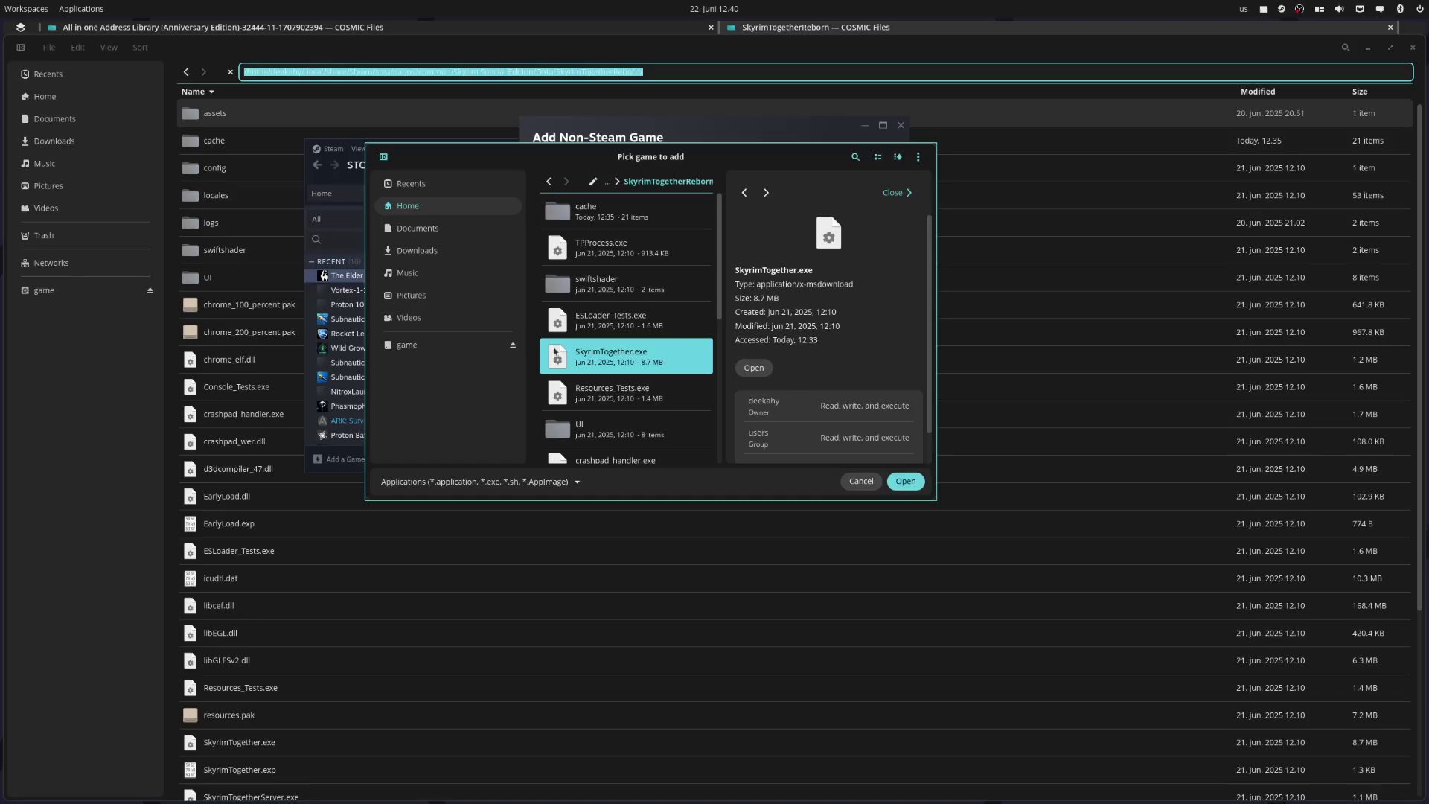
pyautogui.scroll(-5, 624, 387)
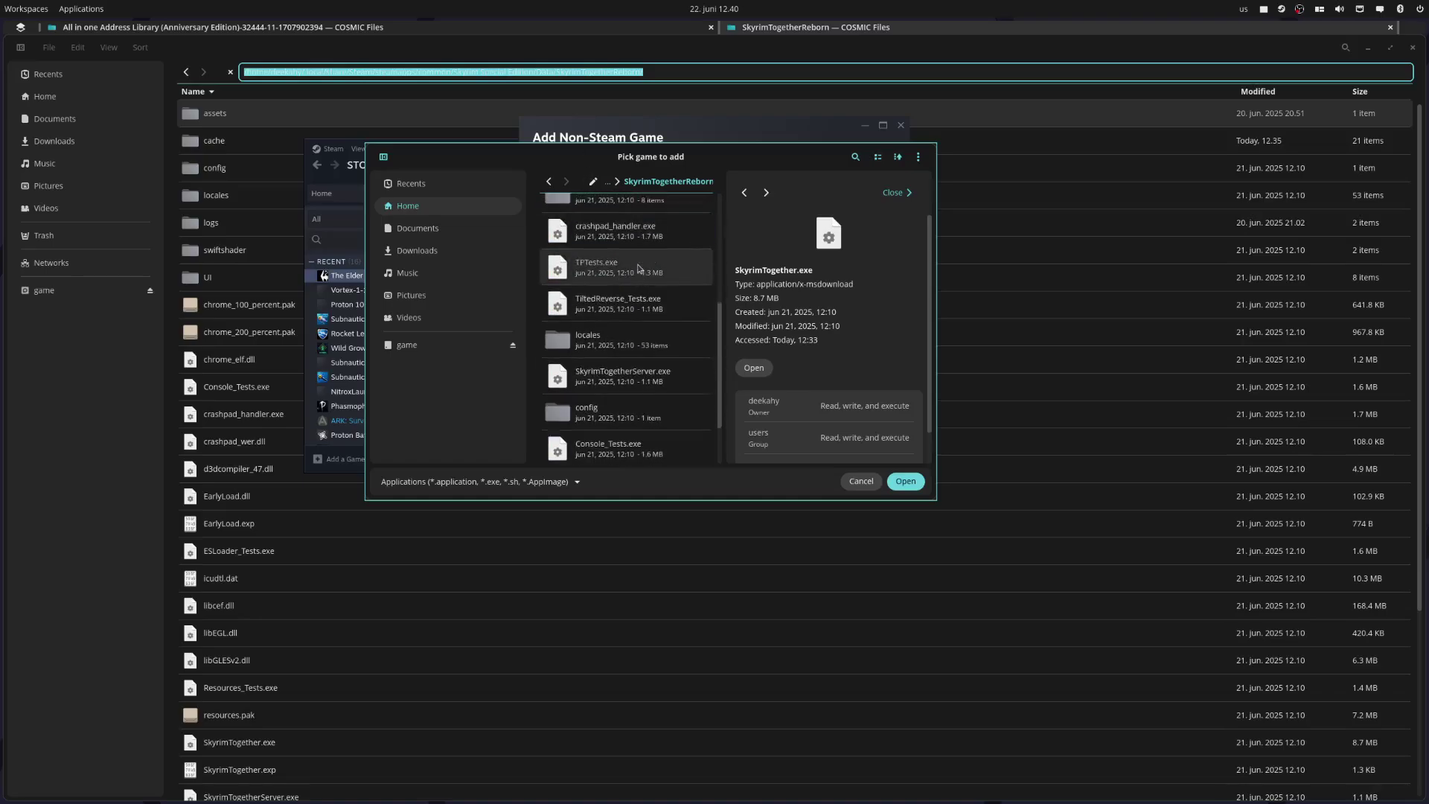
pyautogui.scroll(6, 612, 392)
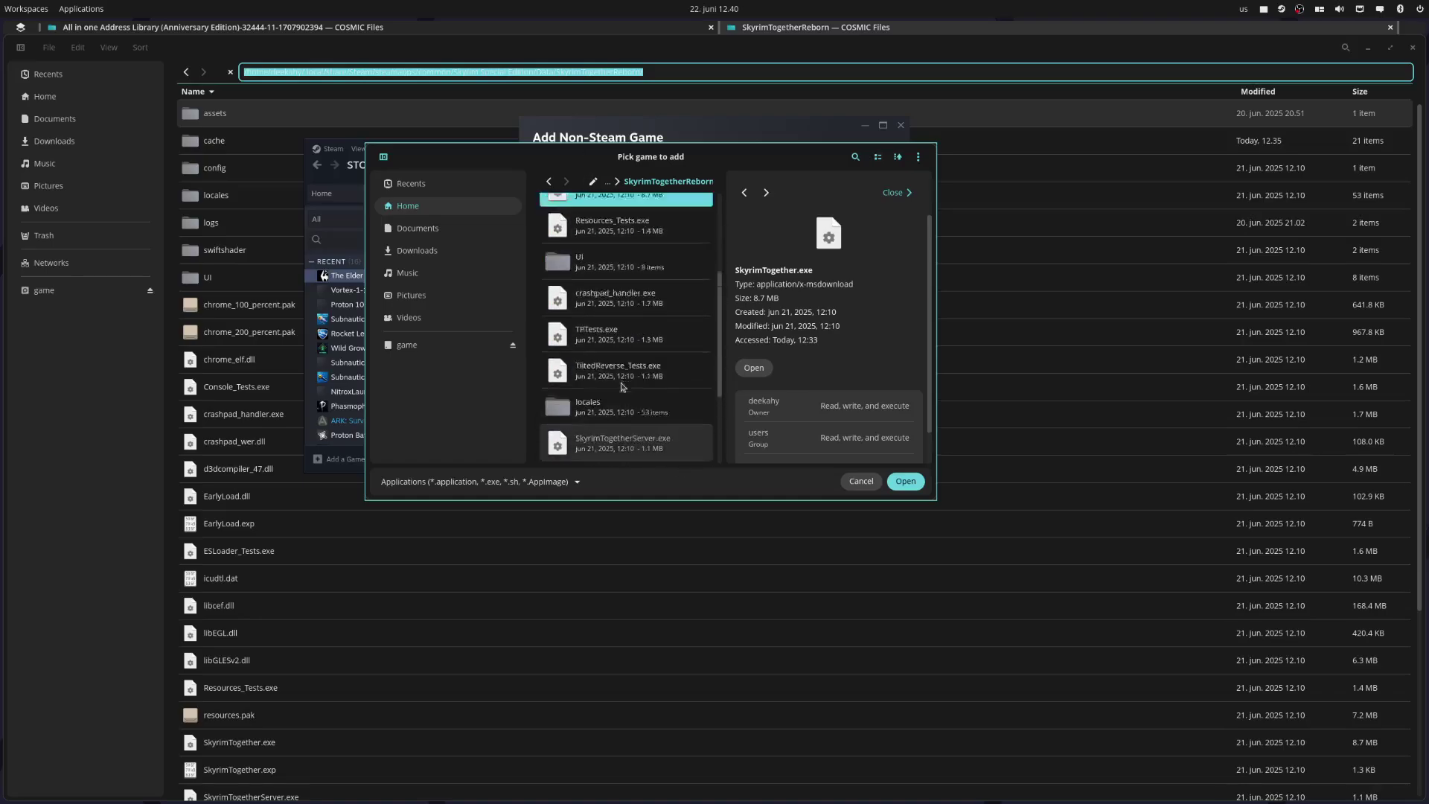
pyautogui.click(905, 481)
pyautogui.click(801, 461)
# - Search the library for "skyri" and open the properties of SkyrimTogether.exe
pyautogui.click(359, 238)
pyautogui.write('skyri')
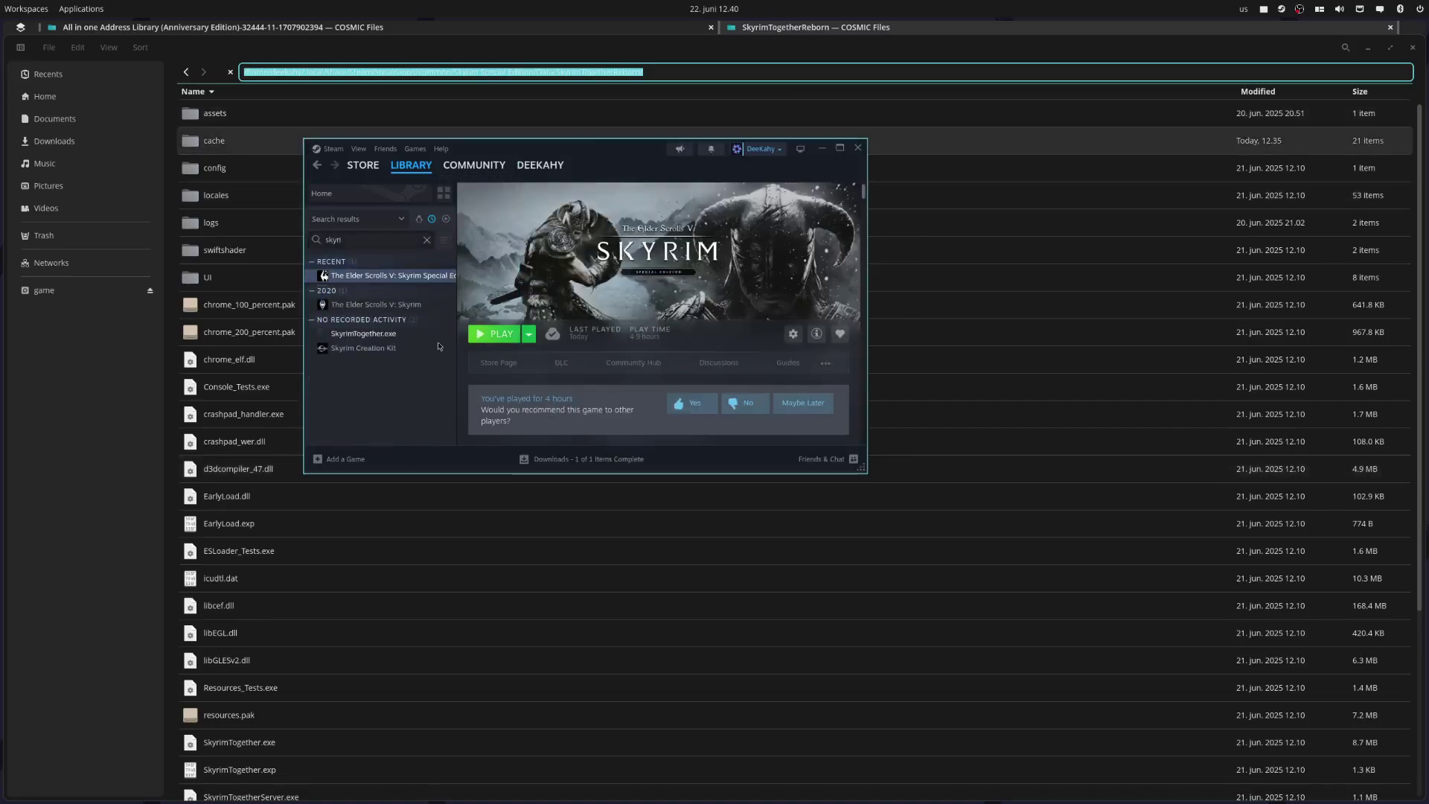
pyautogui.click(375, 337)
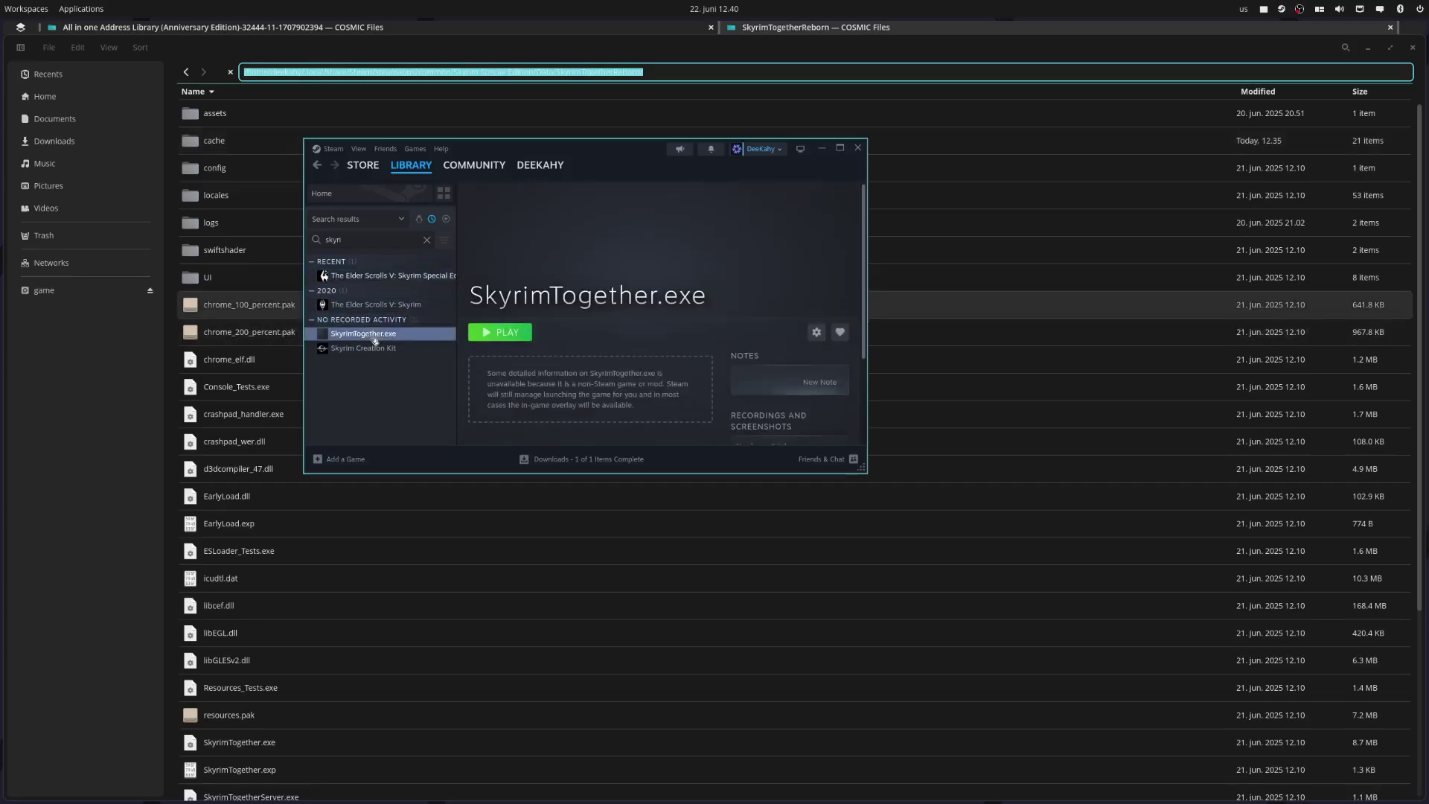
pyautogui.rightClick(386, 333)
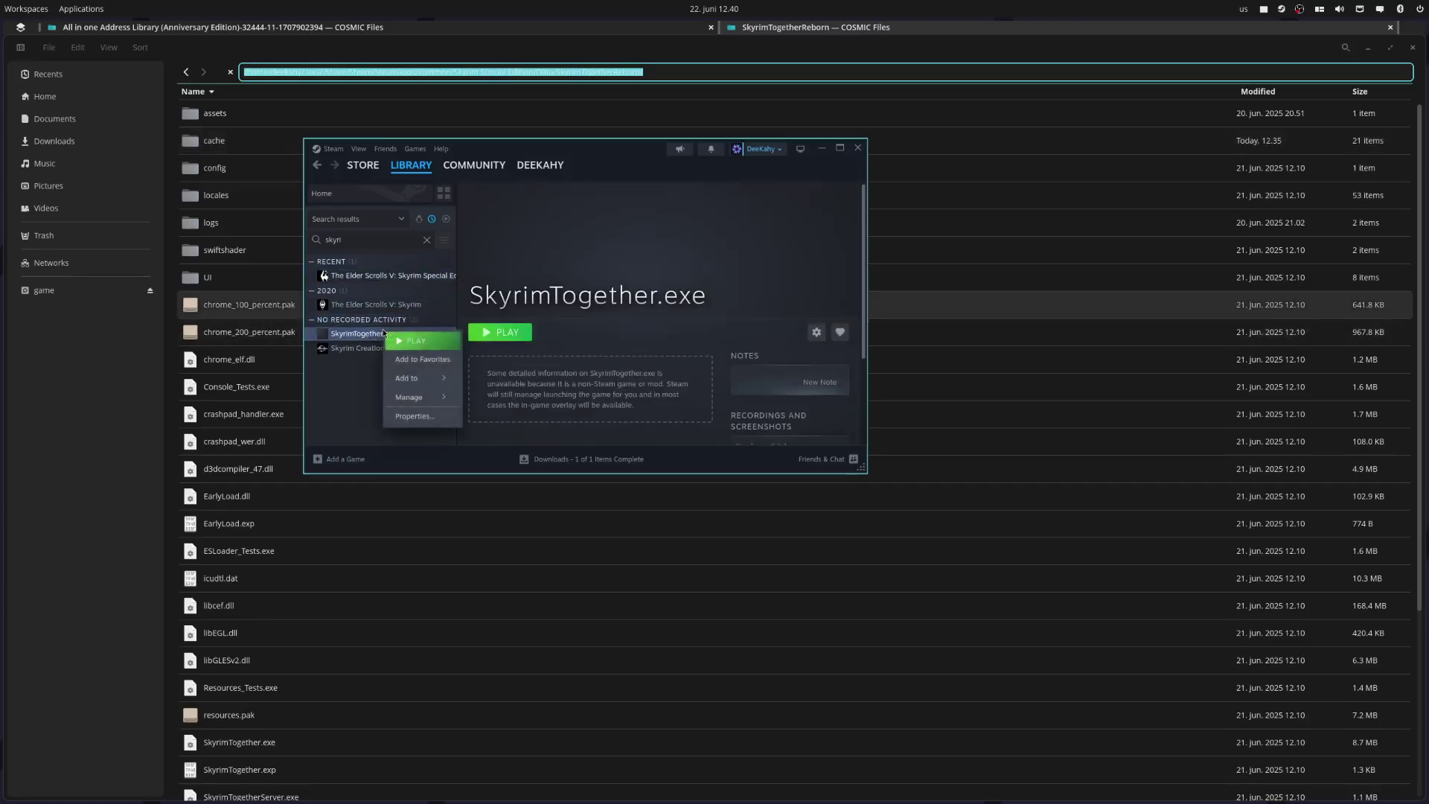
pyautogui.click(423, 419)
pyautogui.moveTo(595, 143); pyautogui.dragTo(312, 112)
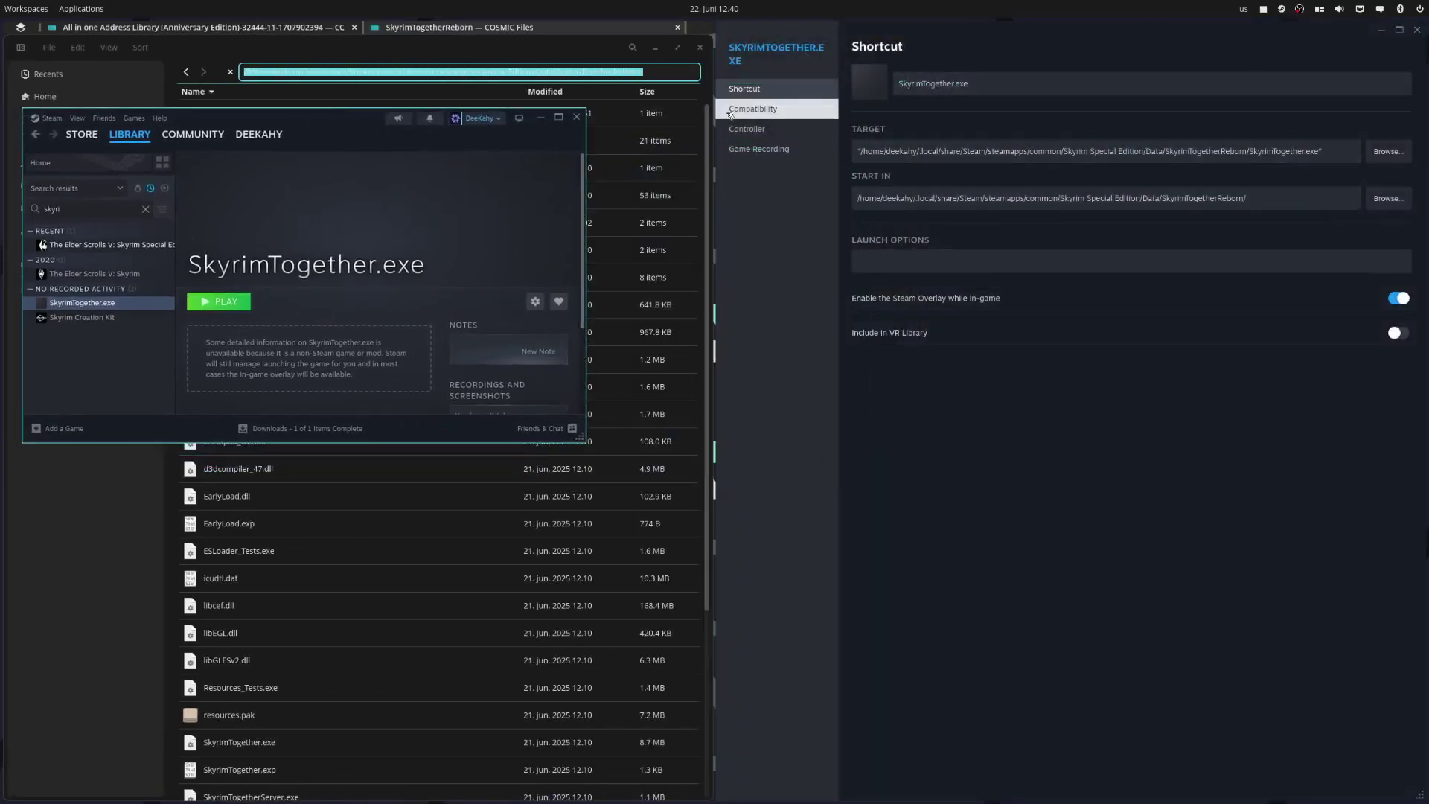
# - Force SkyrimTogether.exe to use the GE-Proton9-27 compatibility tool
pyautogui.click(754, 109)
pyautogui.click(920, 74)
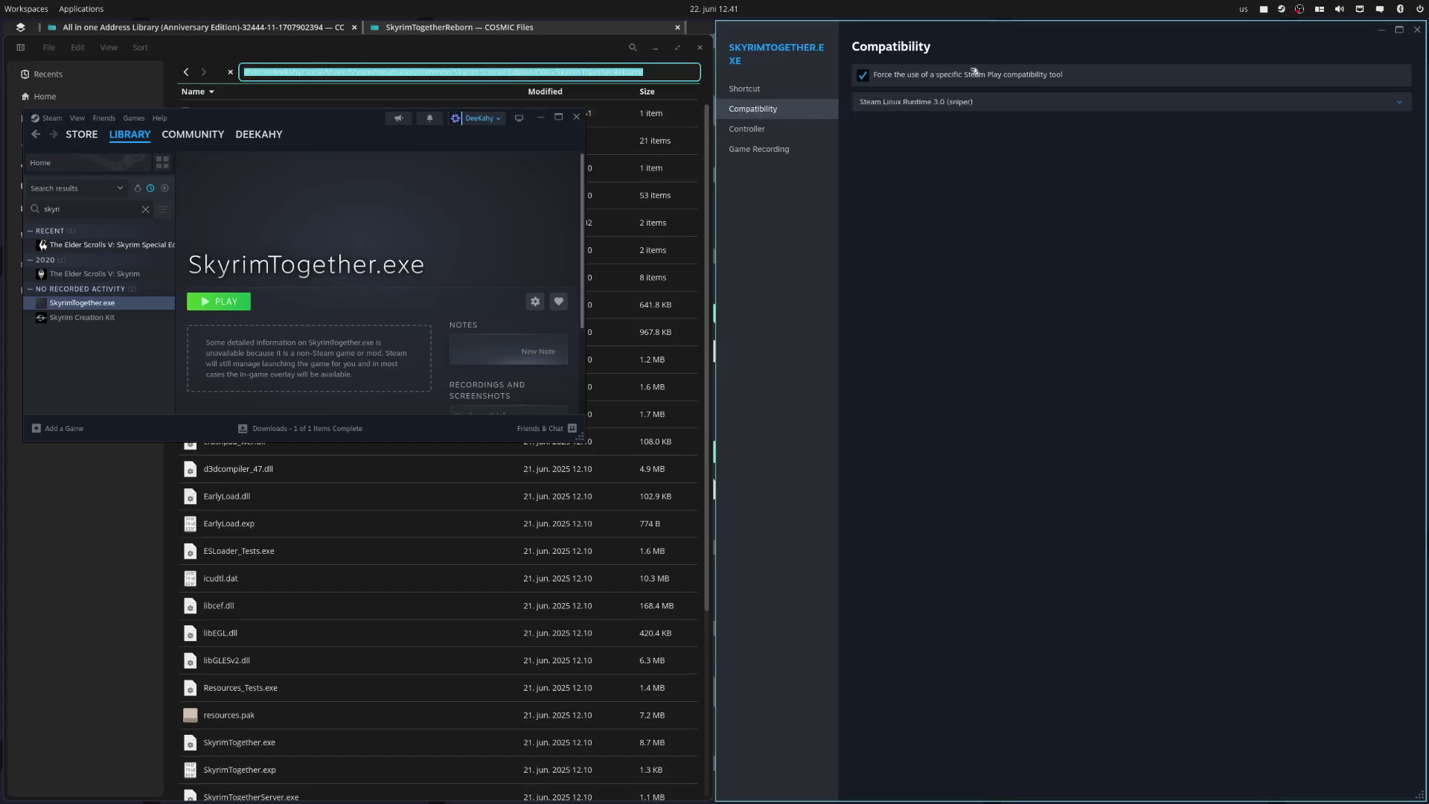
pyautogui.click(935, 105)
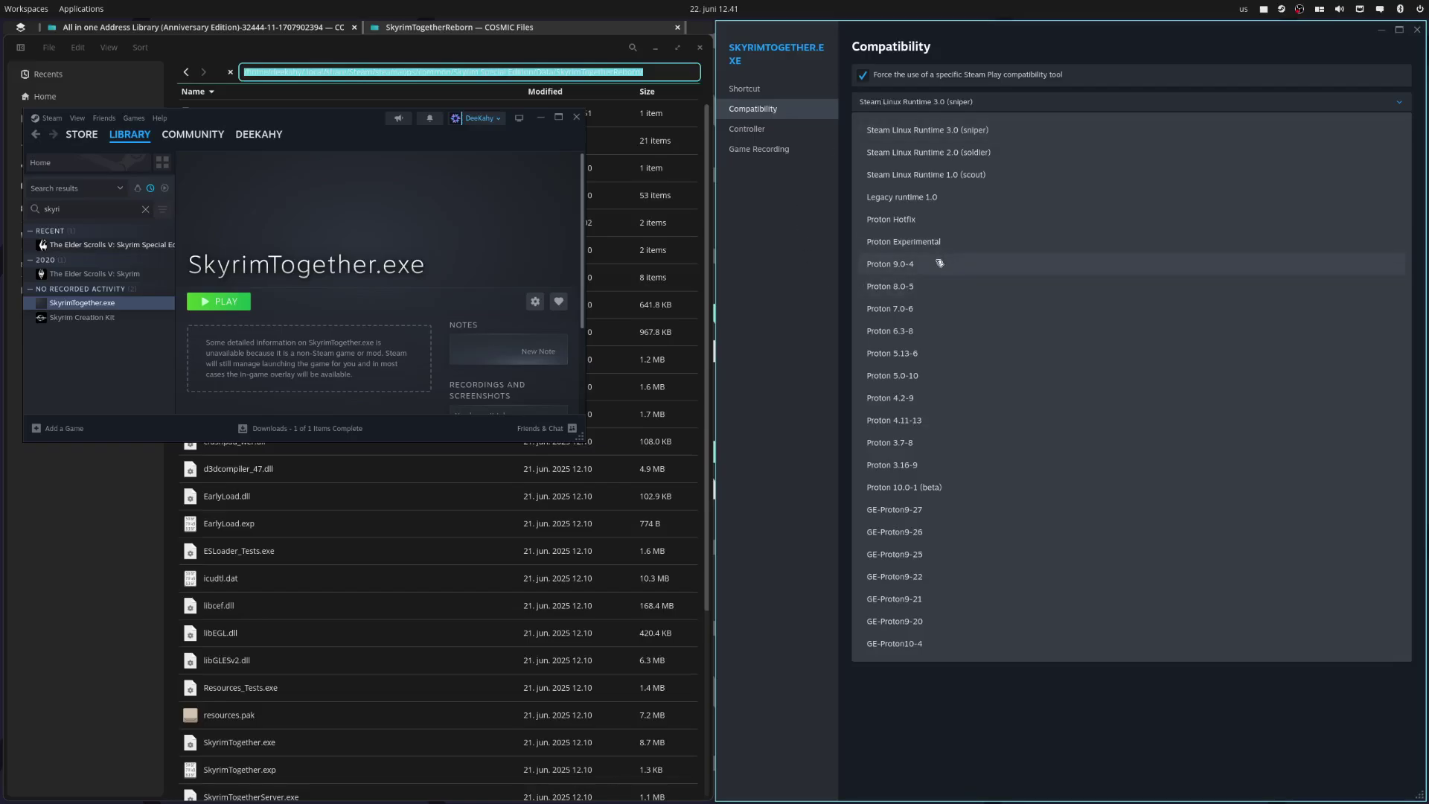
pyautogui.click(927, 514)
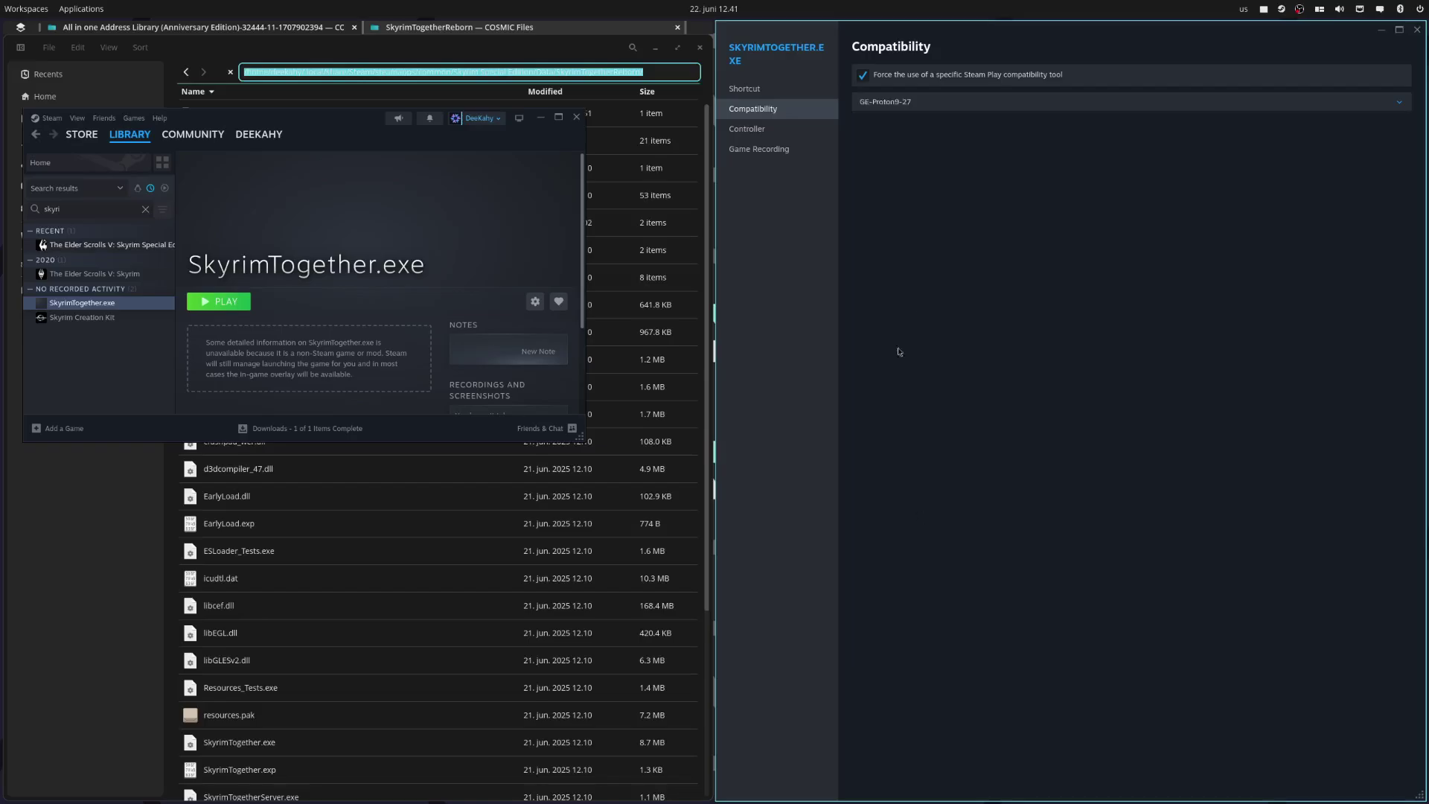
# - Set the shortcut's launch options to STEAM_COMPAT_DATA_PATH="/home/$USER/.local/share/Steam/steamapps/compatdata/489830/" %command%
pyautogui.click(795, 87)
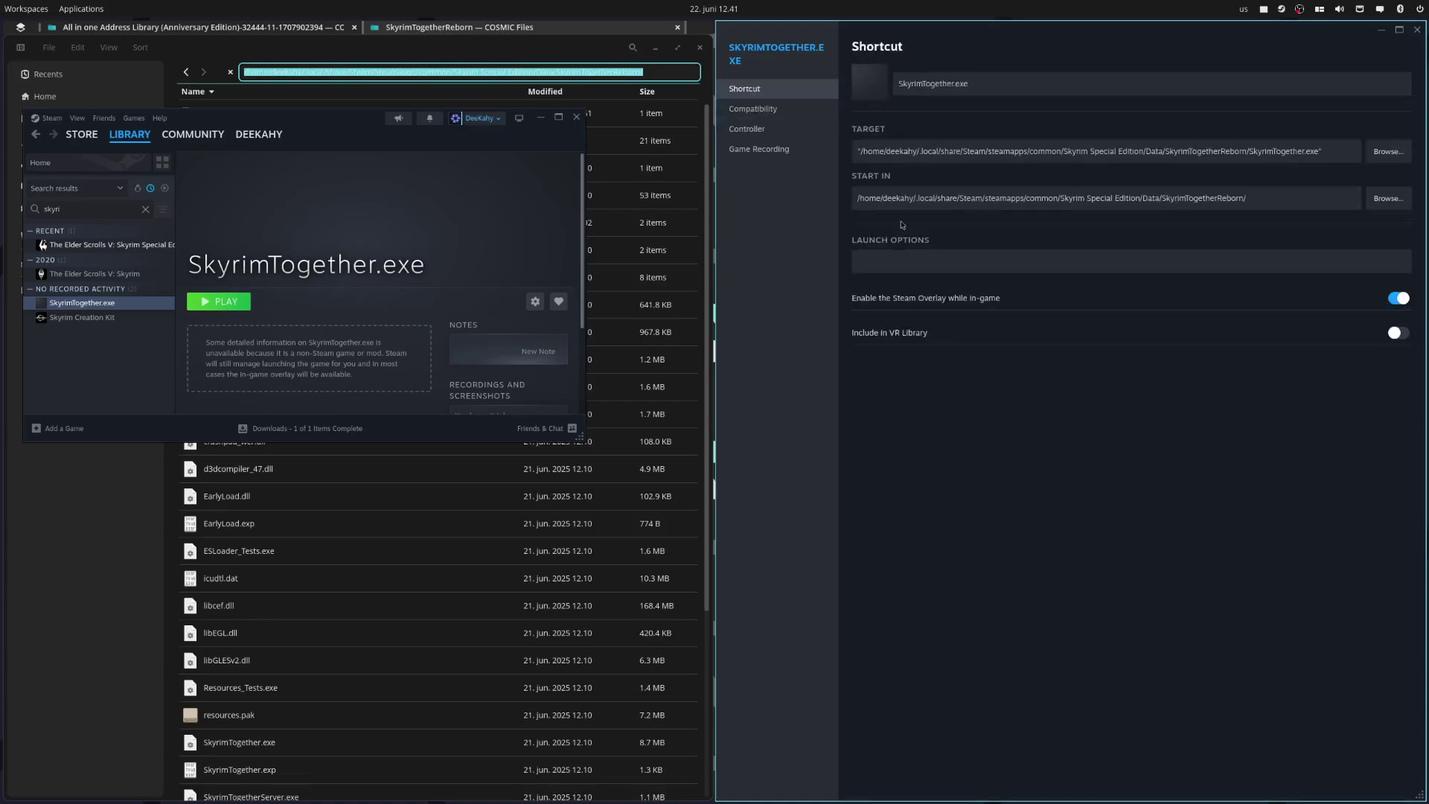
pyautogui.click(932, 268)
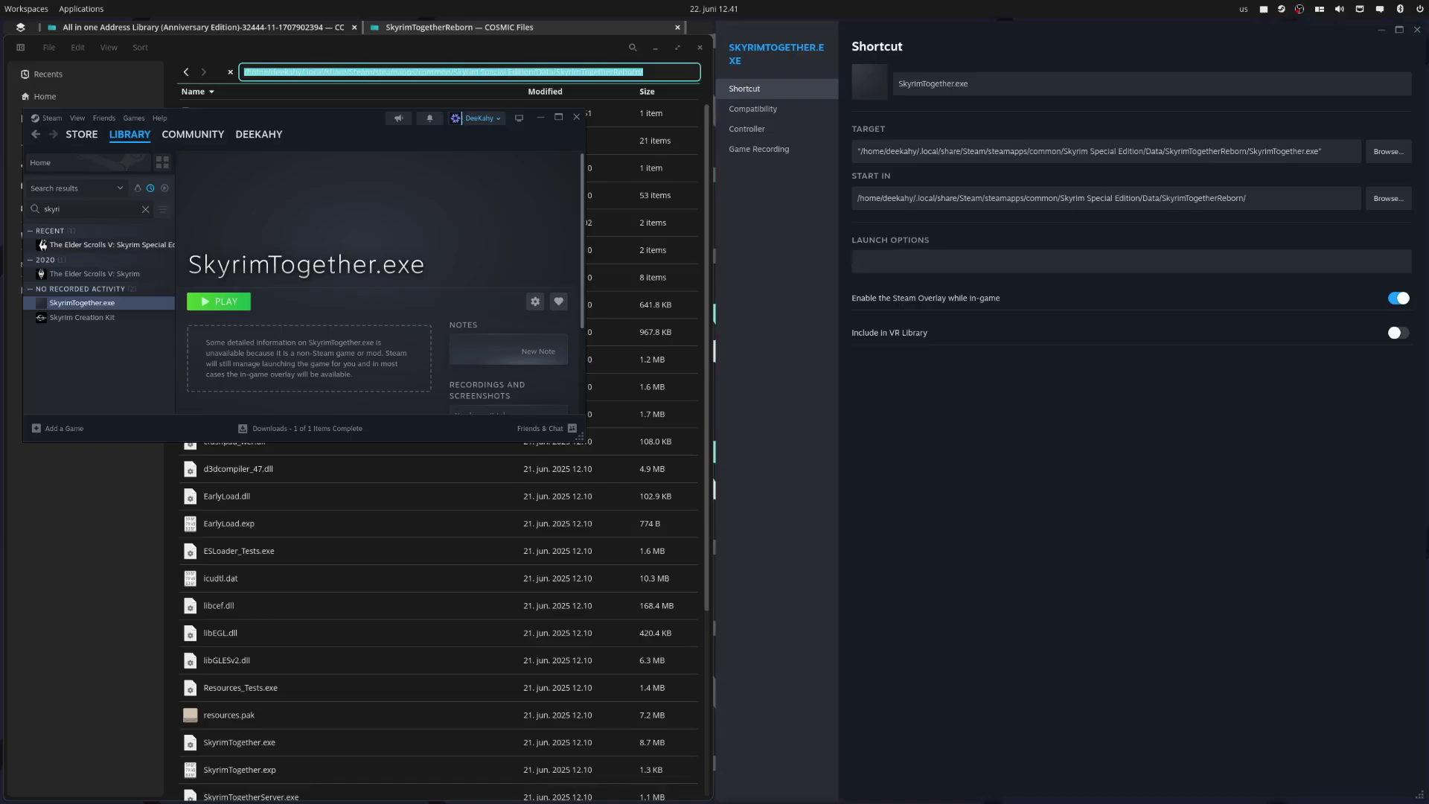
pyautogui.click(902, 257)
pyautogui.write('STEAM_COMPAT_DATA_PATH="/home/$USER/.local/share/Steam/steamapps/compatdata/489830/" %command%')
# - Check the variable name, the $USER path and the compatdata ID in the launch options, and close the properties
pyautogui.moveTo(856, 262); pyautogui.dragTo(970, 262)
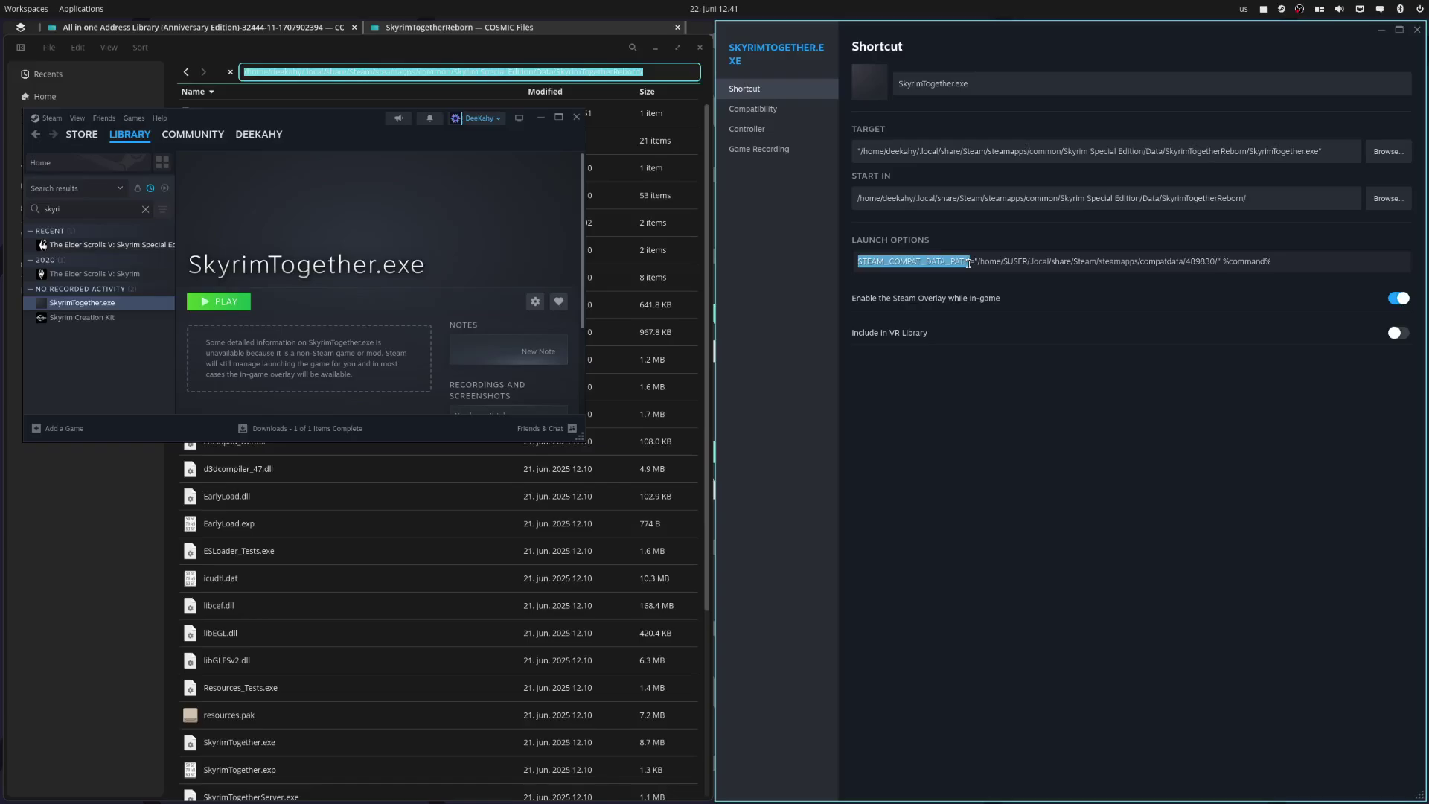
pyautogui.moveTo(984, 261); pyautogui.dragTo(1278, 258)
pyautogui.click(1019, 262)
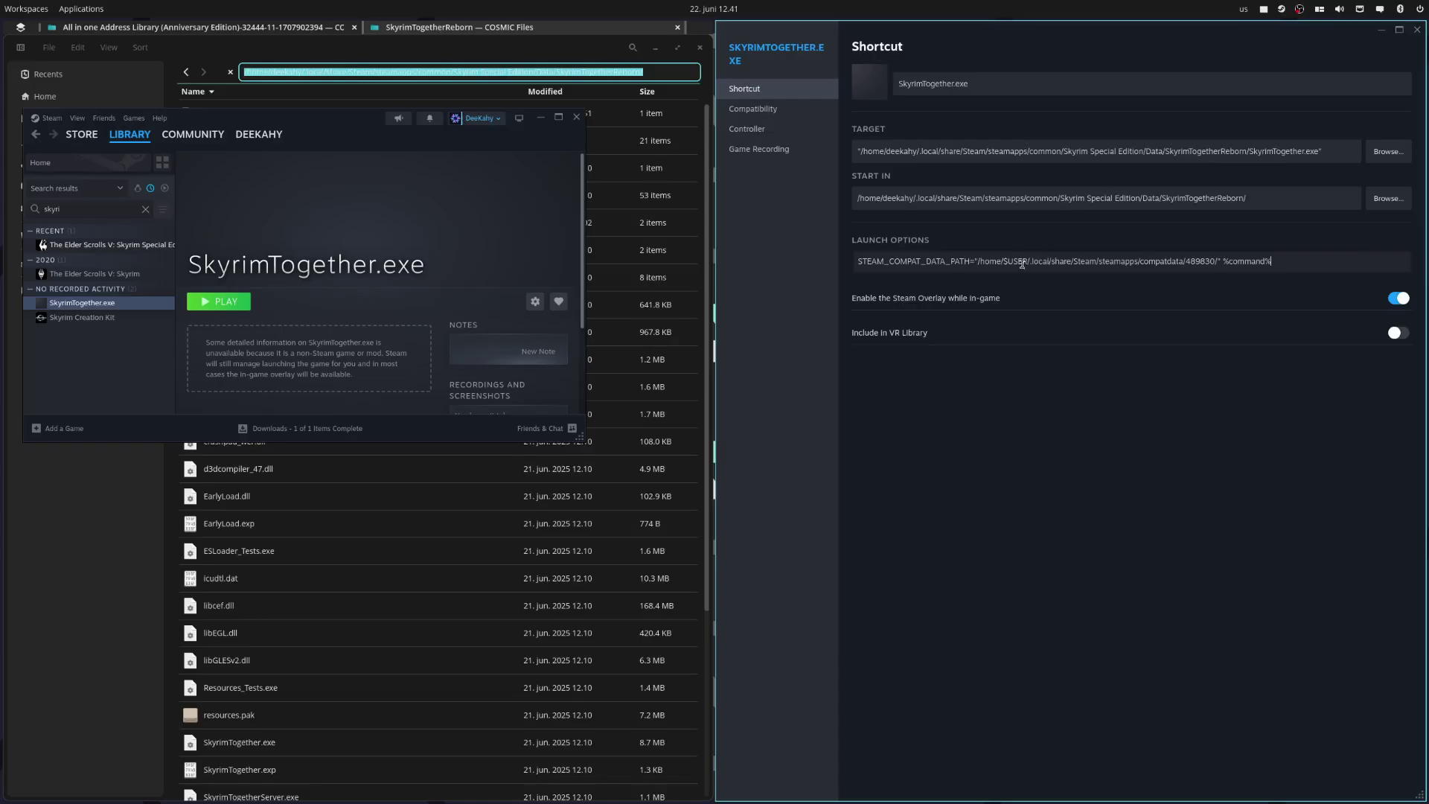
pyautogui.moveTo(989, 262); pyautogui.dragTo(1033, 263)
pyautogui.click(1075, 260)
pyautogui.moveTo(1186, 261); pyautogui.dragTo(1215, 261)
pyautogui.click(1352, 257)
pyautogui.click(1416, 33)
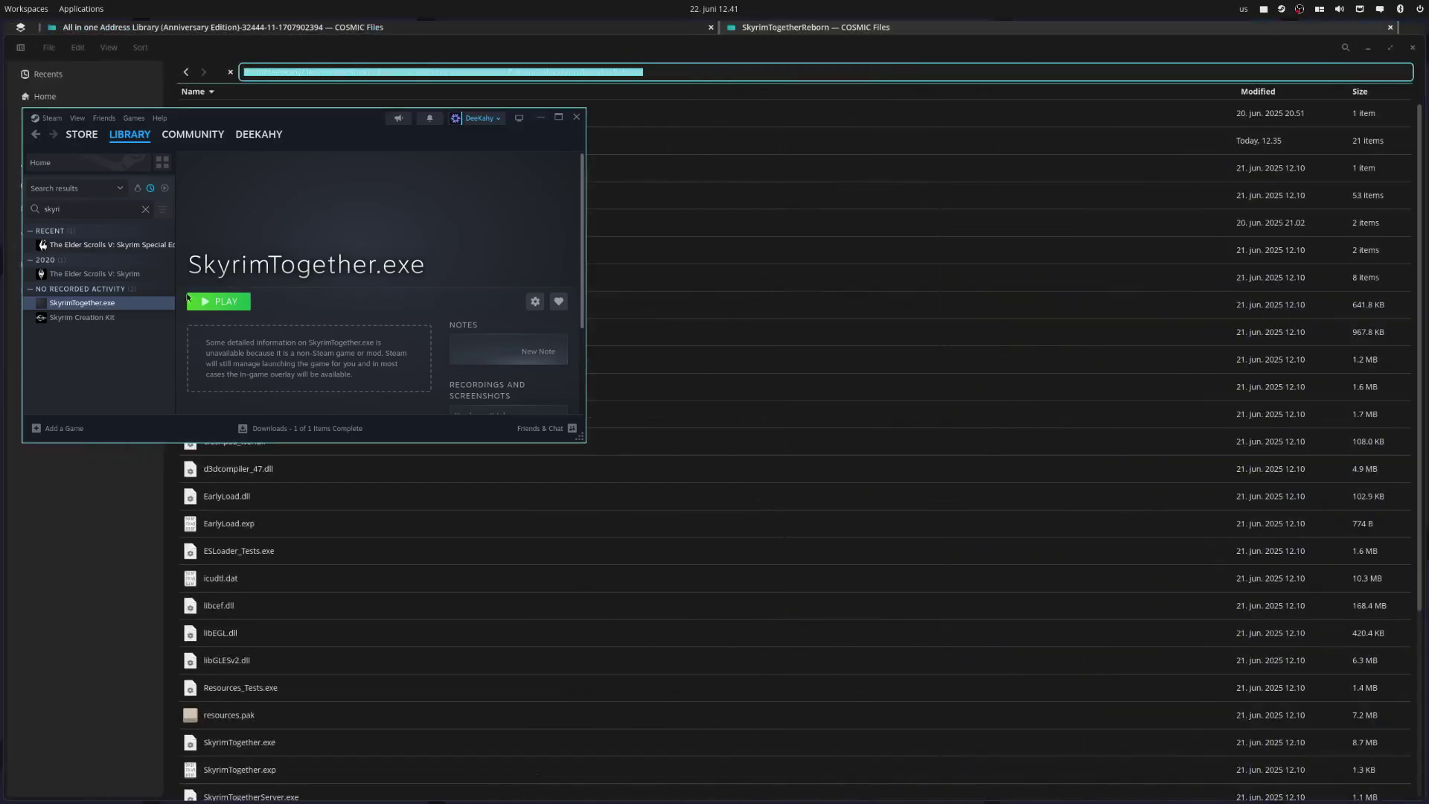
# - Launch SkyrimTogether.exe, open the Skyrim Together overlay in the game and dismiss the mod list notice
pyautogui.click(221, 306)
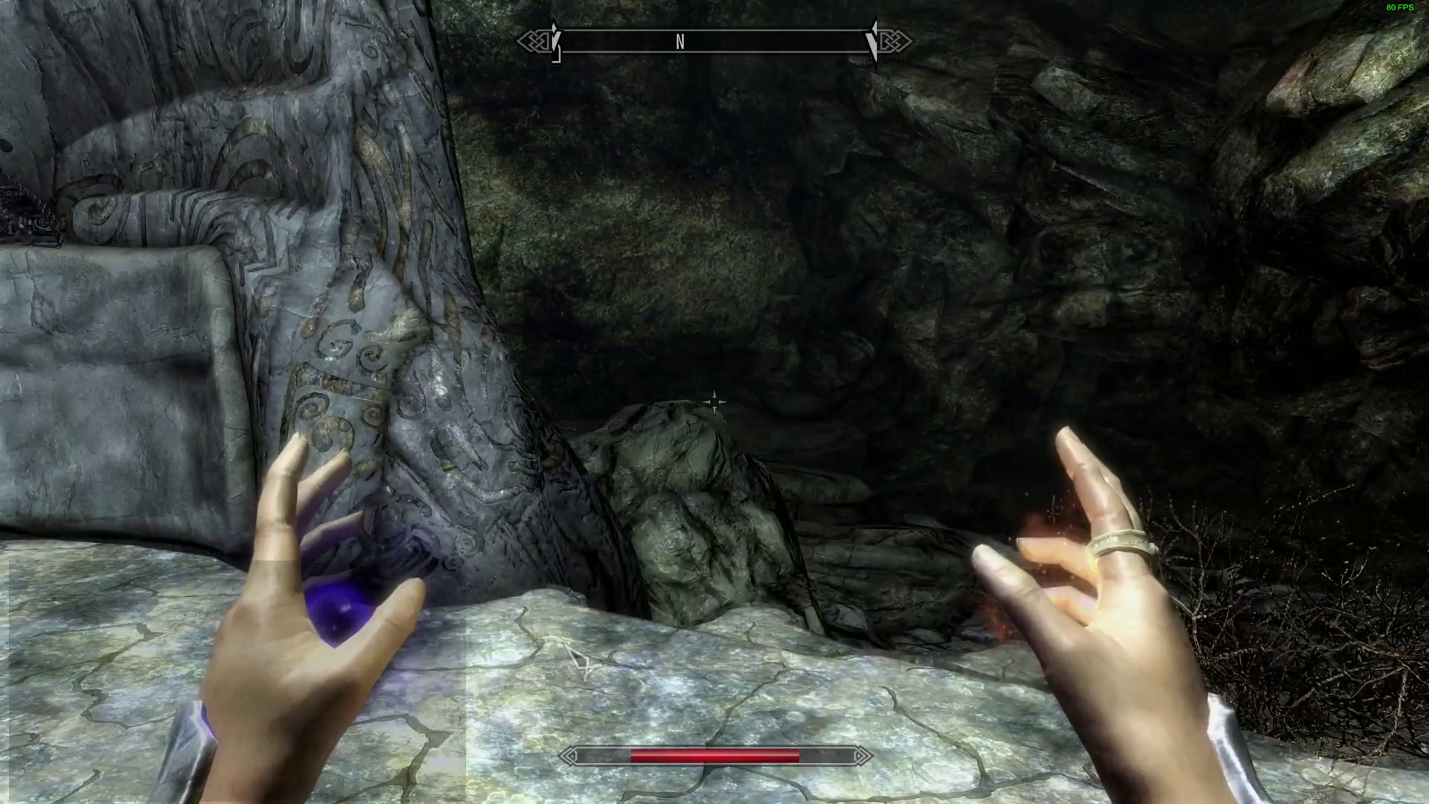
pyautogui.press('F2')
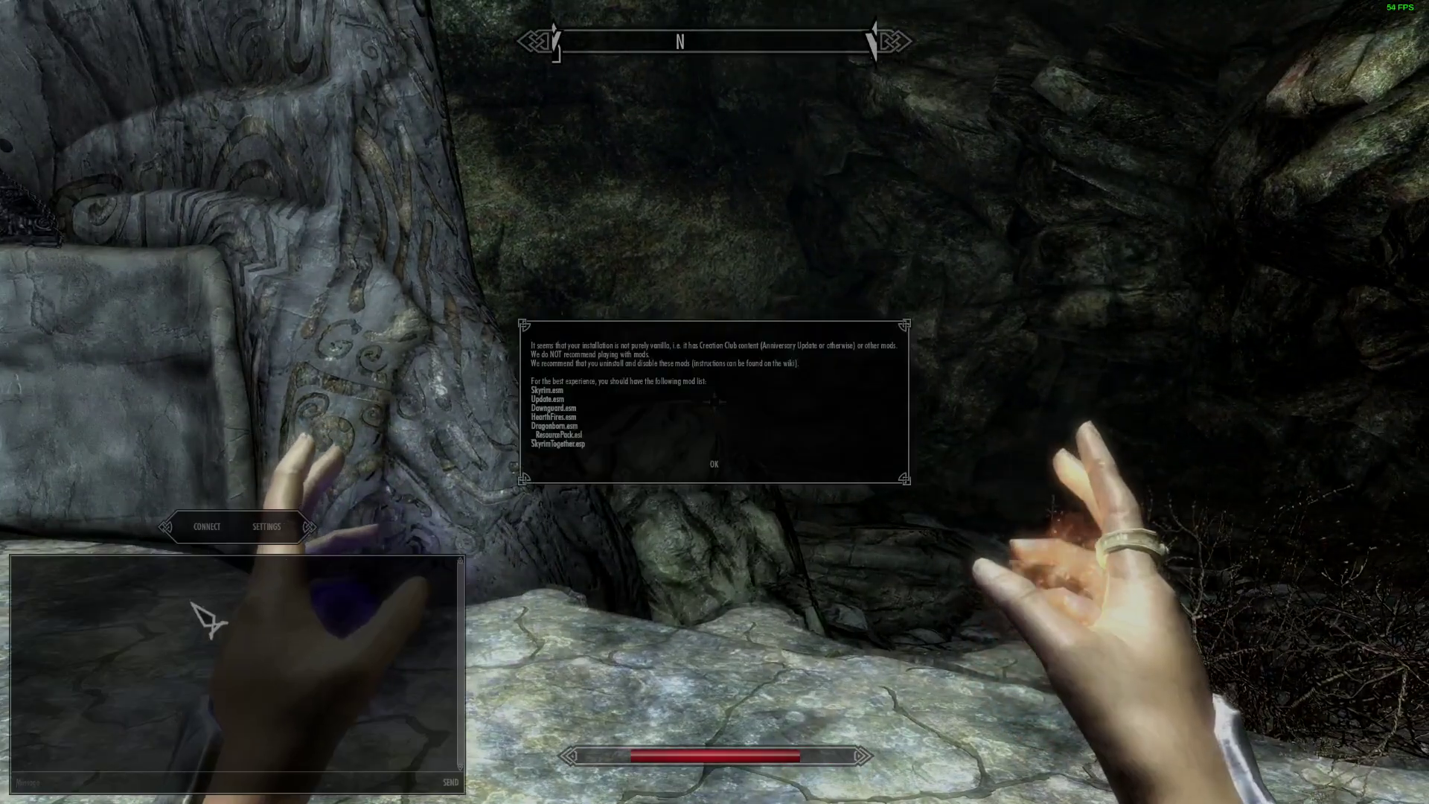
pyautogui.click(719, 465)
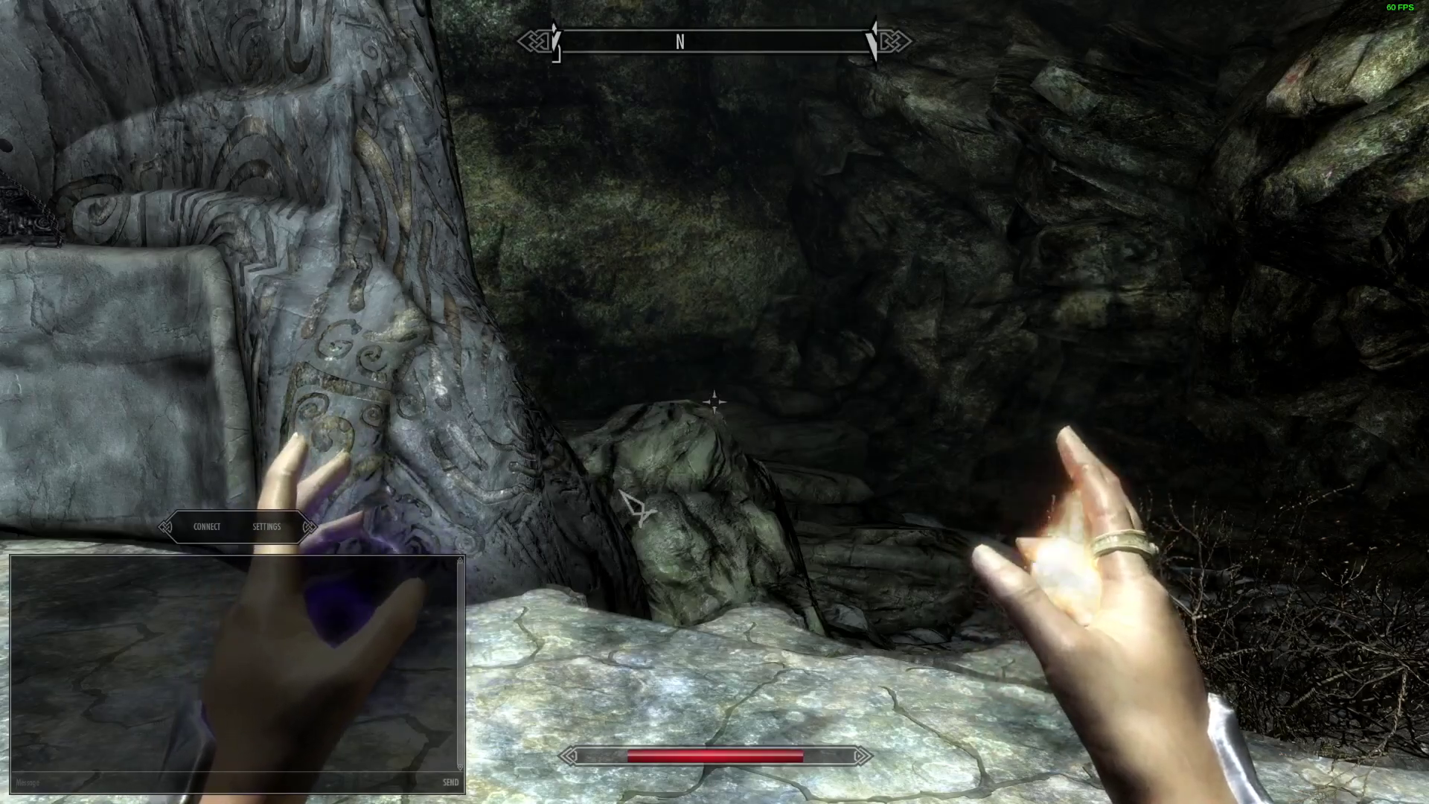